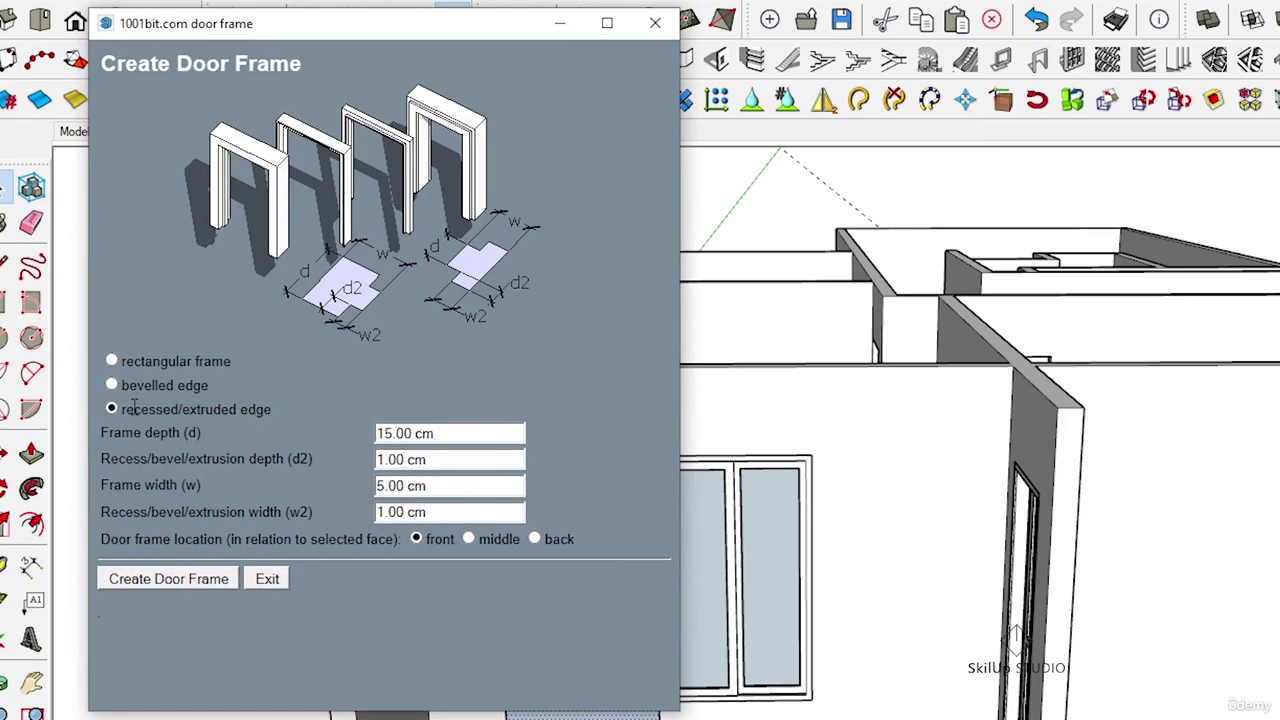
- Create a recessed-edge frame in the door opening, 15 cm deep and 5 cm wide, with a 1 cm by 1 cm recess at the front
click(208, 580)
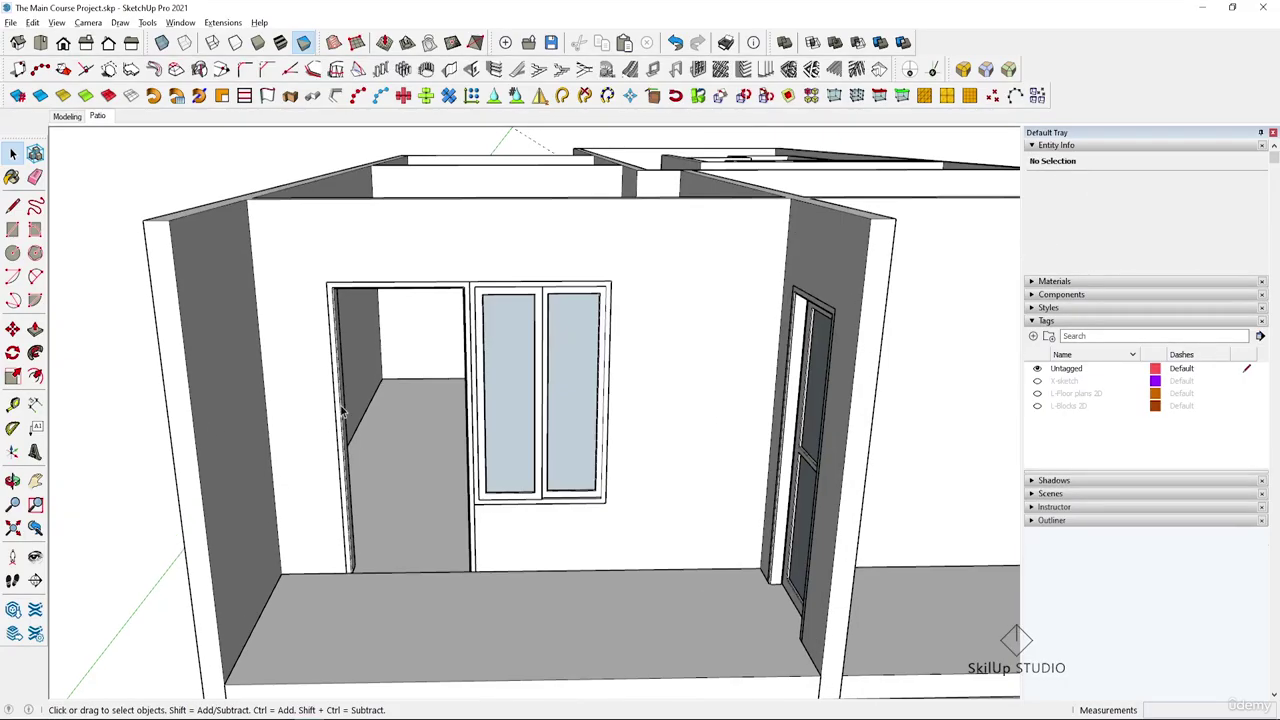
scroll(520, 454, up, 3)
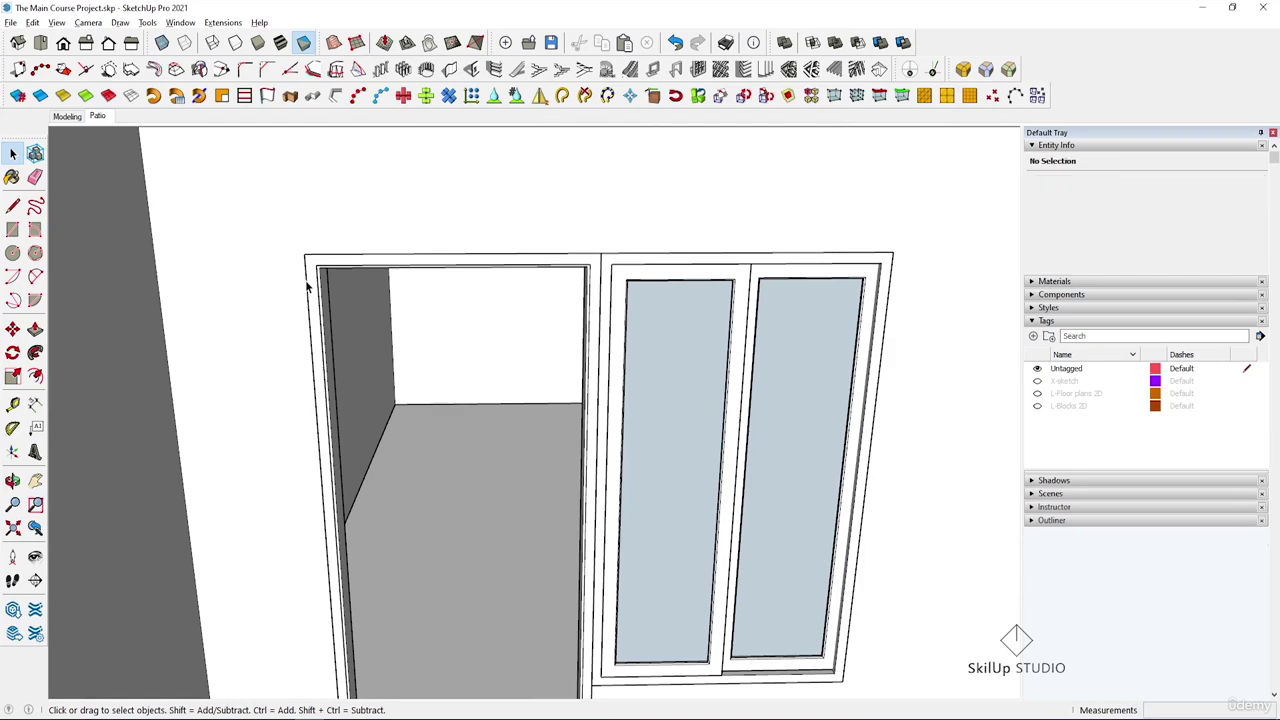
scroll(331, 302, up, 5)
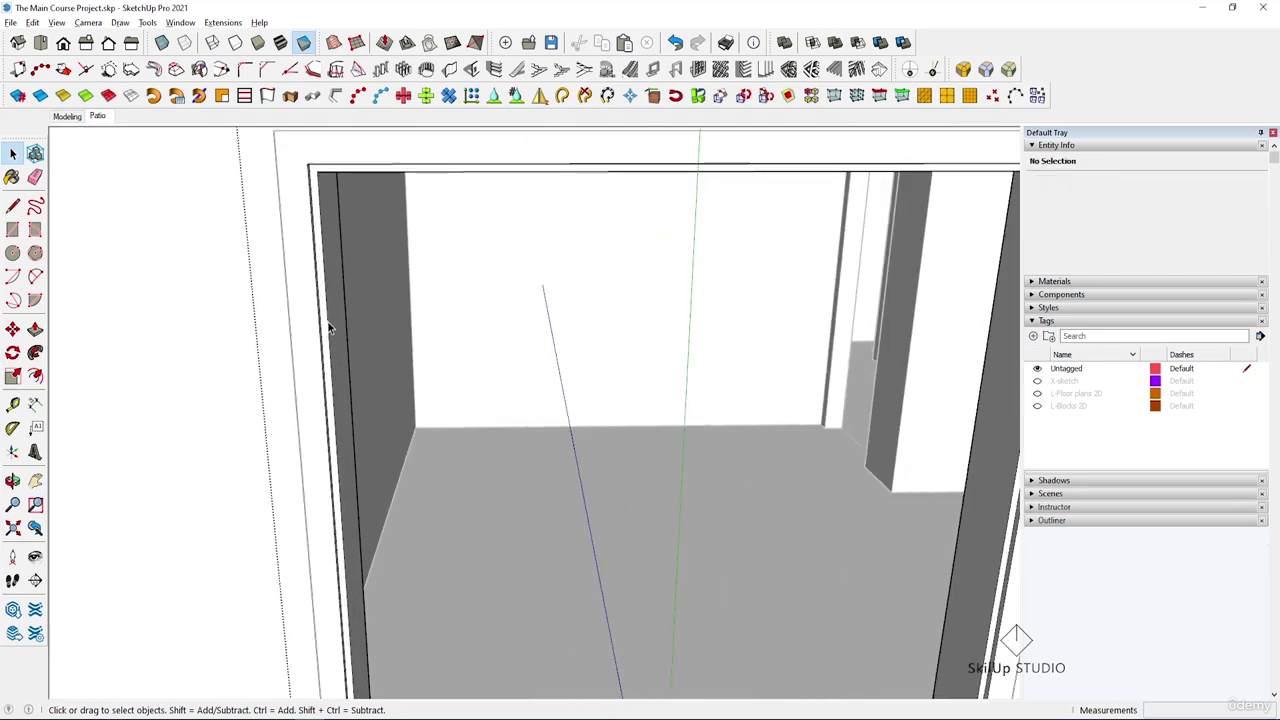
click(325, 308)
key(p)
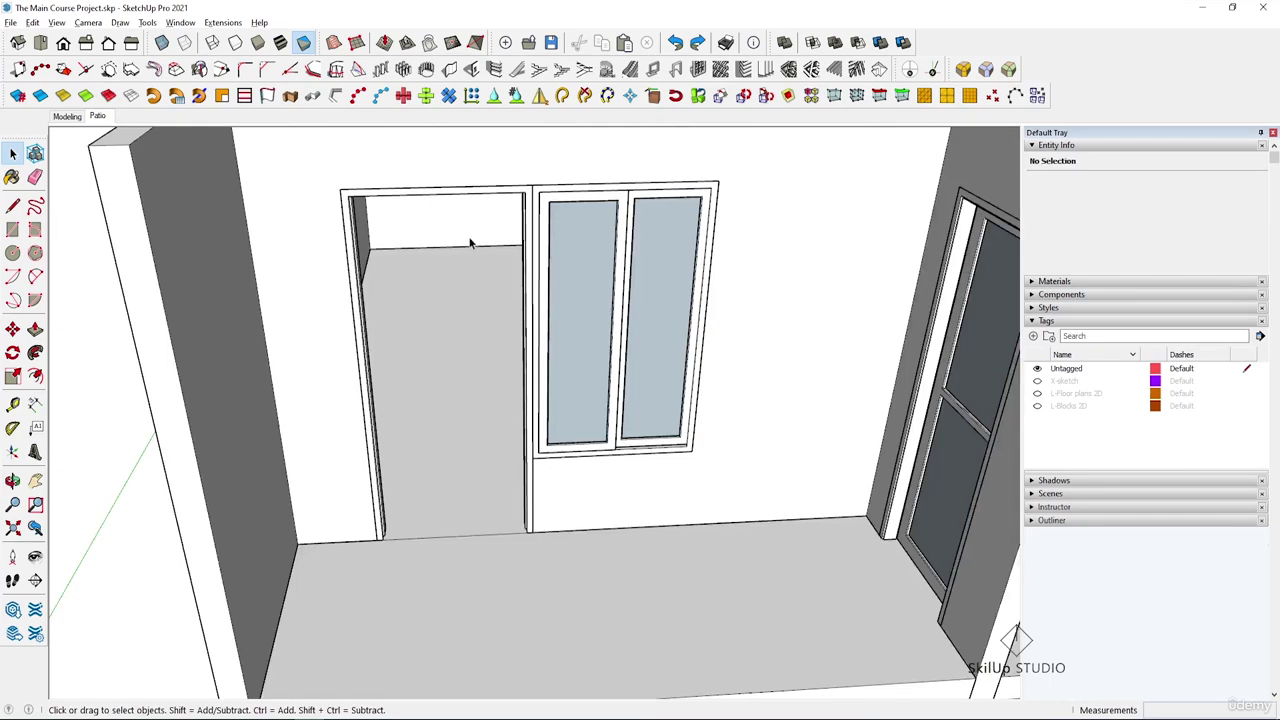
- Draw a rectangle filling the framed door opening beside the two-pane window
key(r)
click(346, 196)
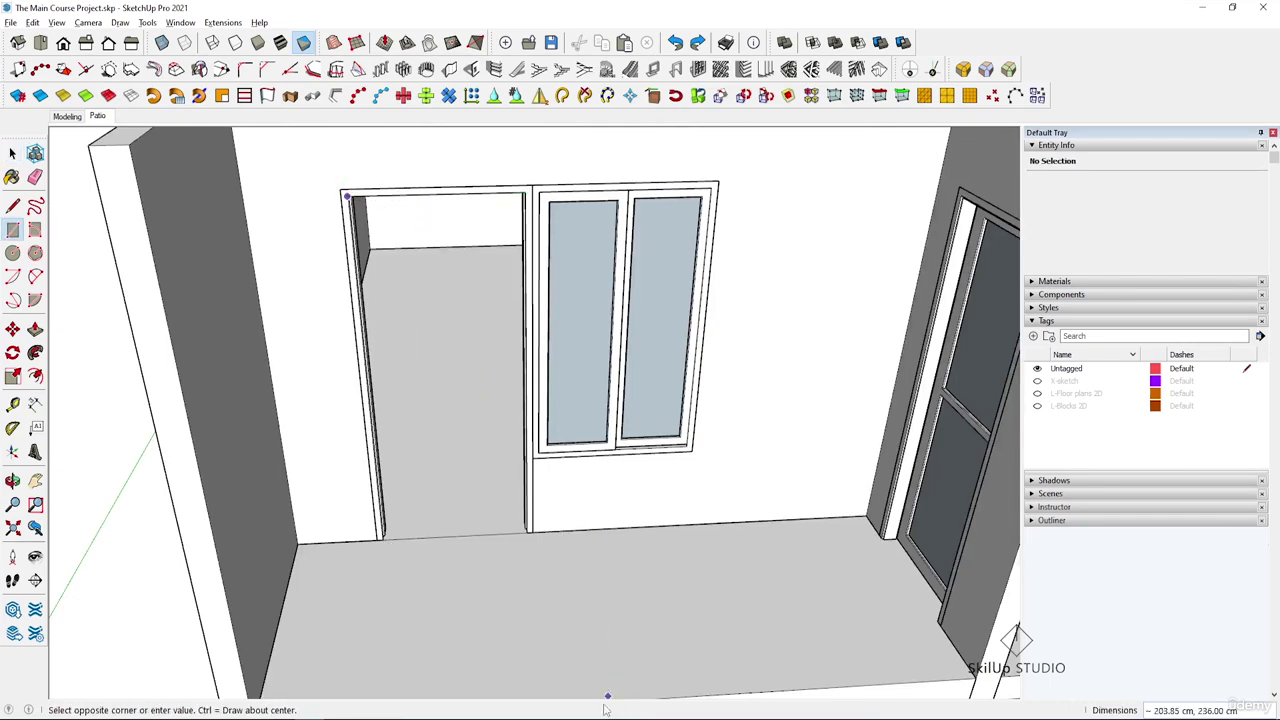
click(530, 530)
- Divide the door face into a rectangular panel frame with 3 rows and 2 columns using the 1001bit Panel Divider
click(698, 68)
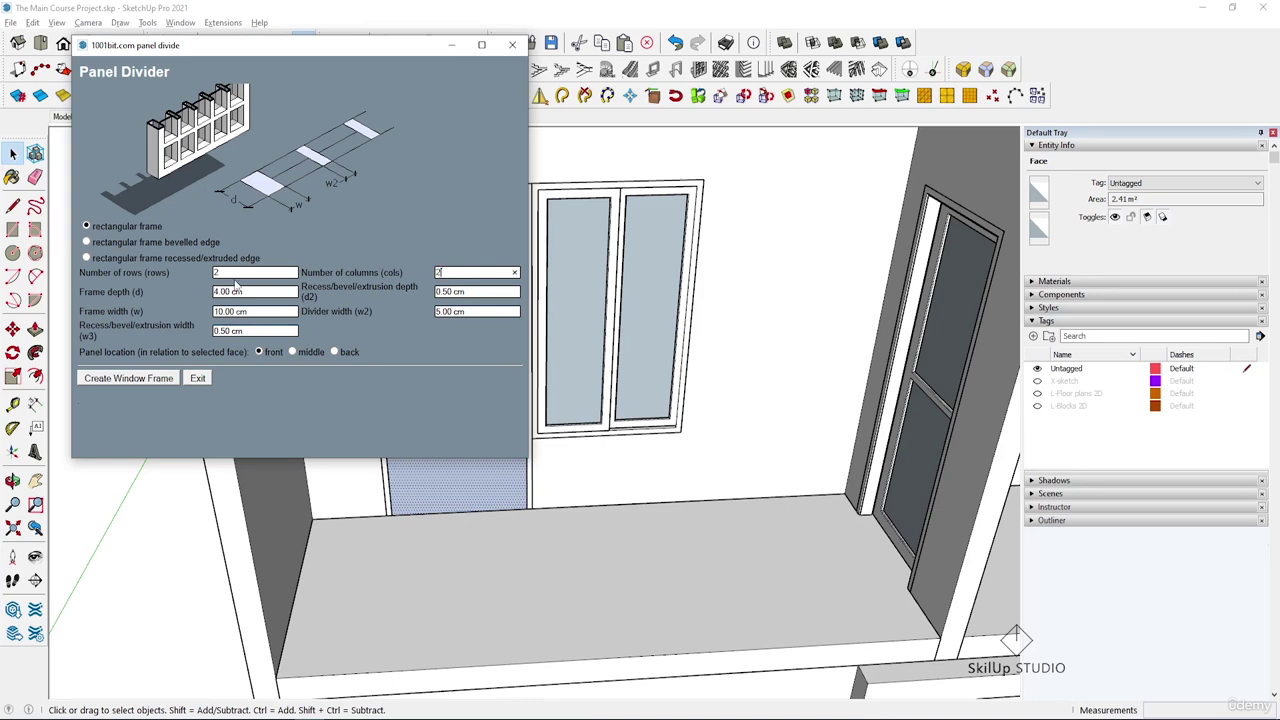
text(3)
click(115, 379)
scroll(475, 310, up, 5)
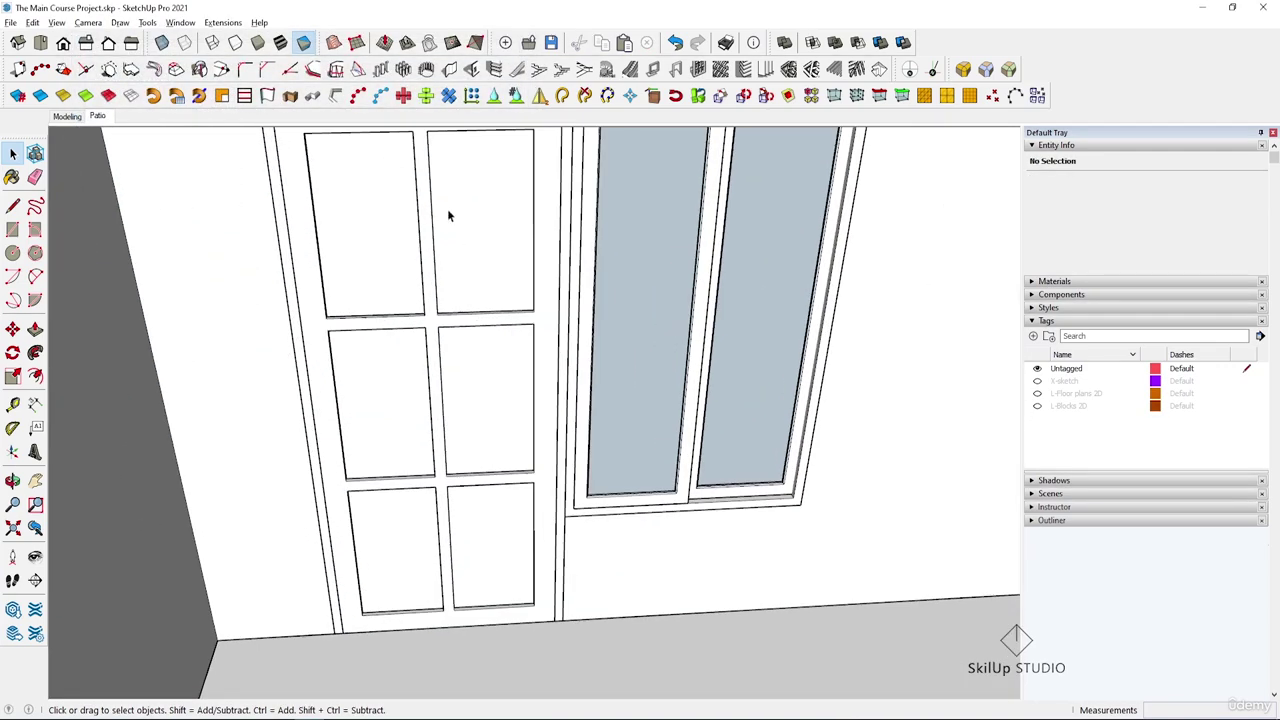
scroll(478, 288, down, 3)
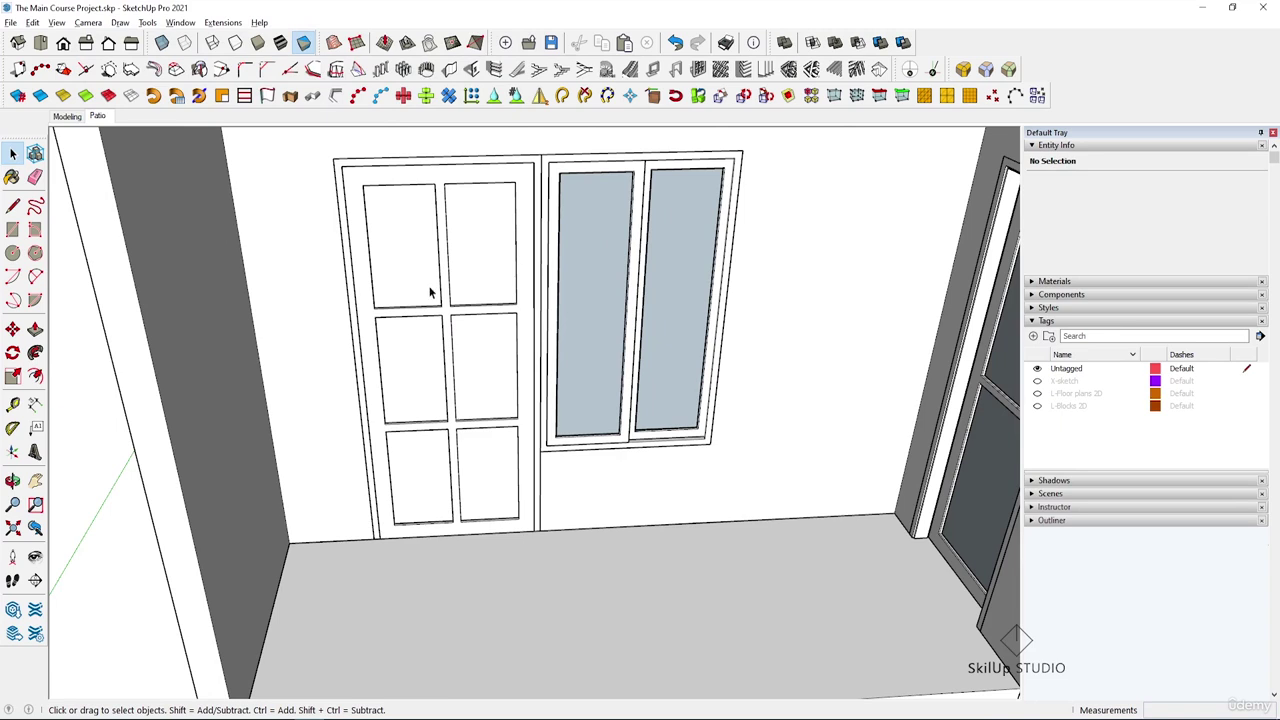
- Open the door panel group and move the central vertical divider's edges 15 cm toward the window side along the red axis
double_click(443, 268)
middle_drag(445, 328, 430, 335)
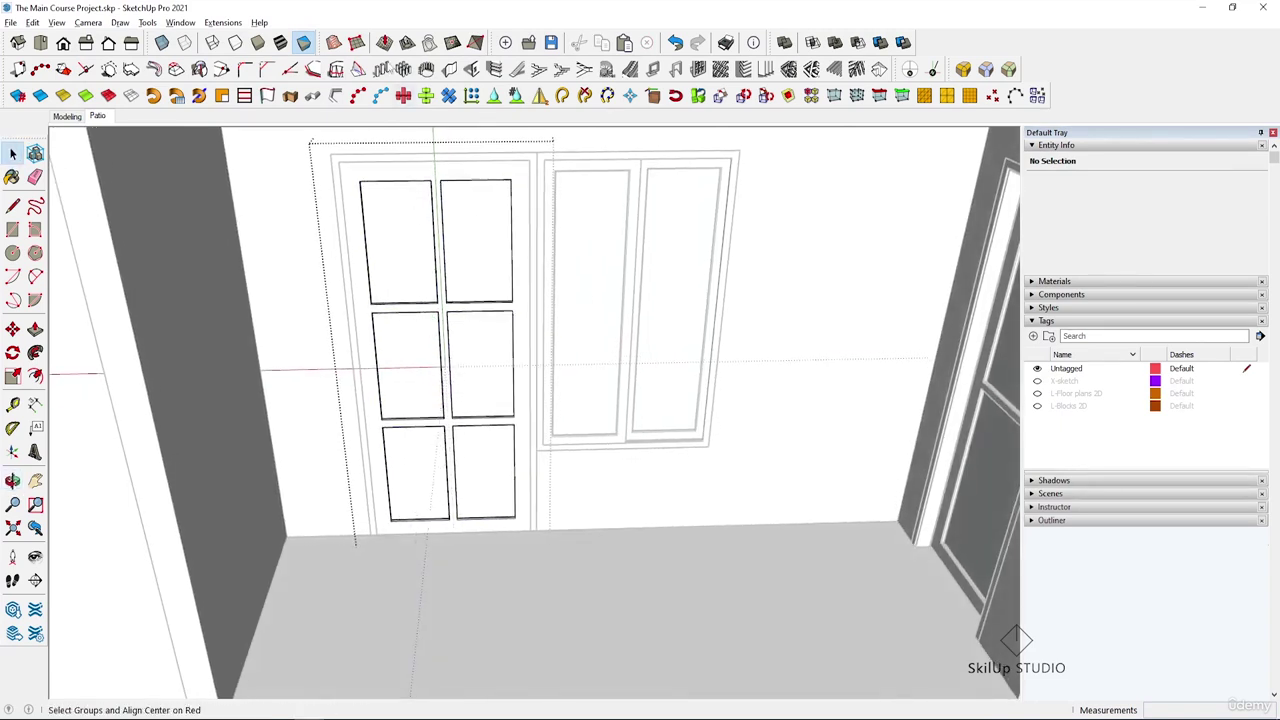
drag(402, 147, 478, 568)
scroll(465, 520, up, 3)
key(m)
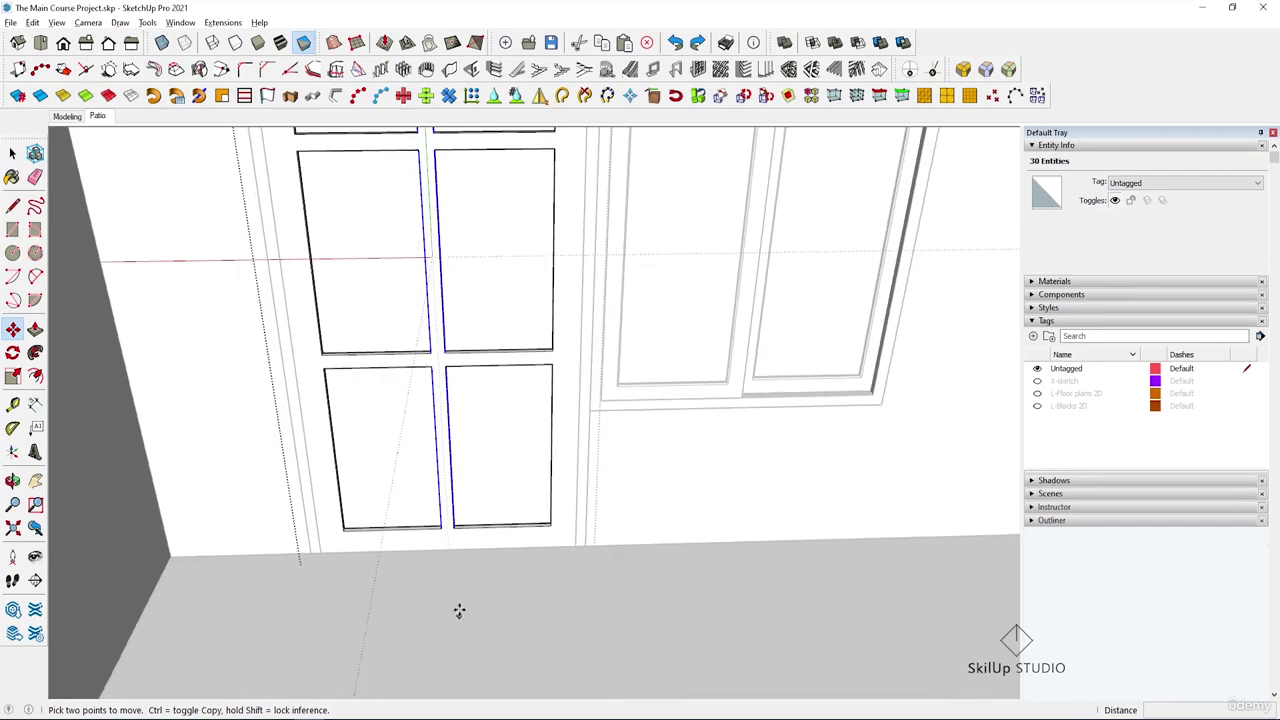
click(459, 605)
text(1)
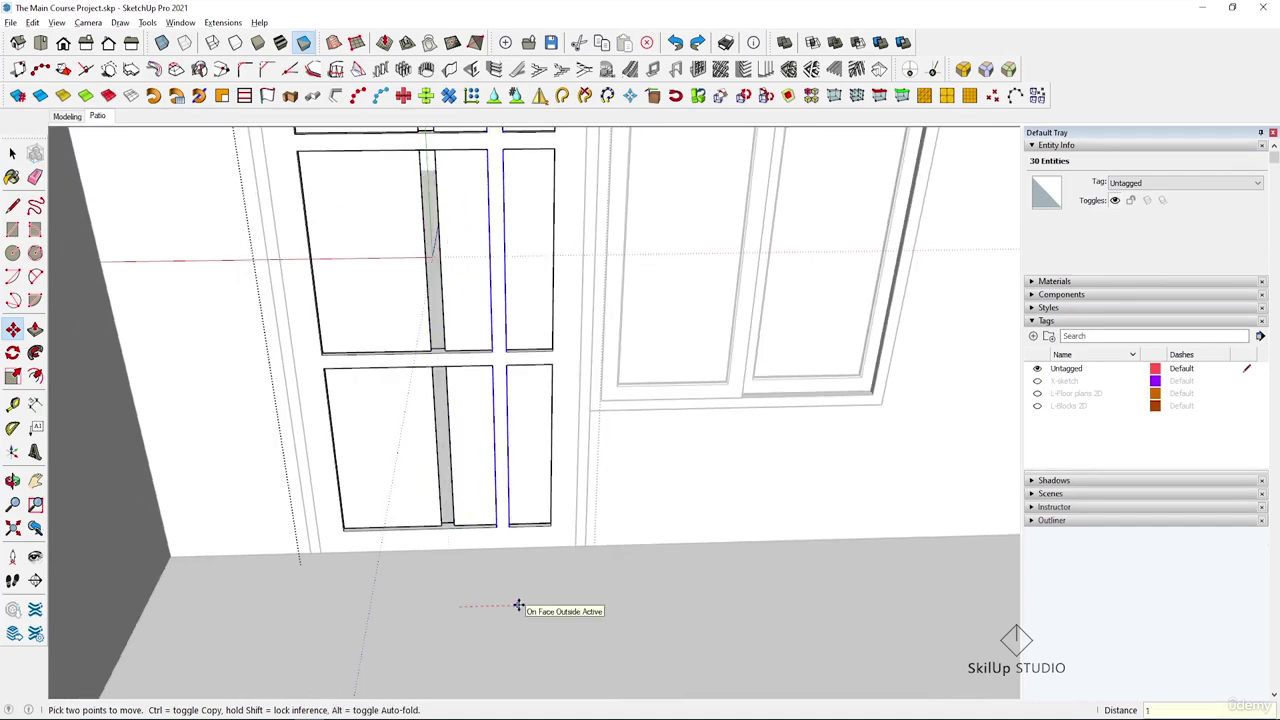
text(5)
key(Return)
key(space)
key(Escape)
- Draw a rectangle on the door's front face across the narrow column, spanning its two horizontal dividers
scroll(525, 338, up, 2)
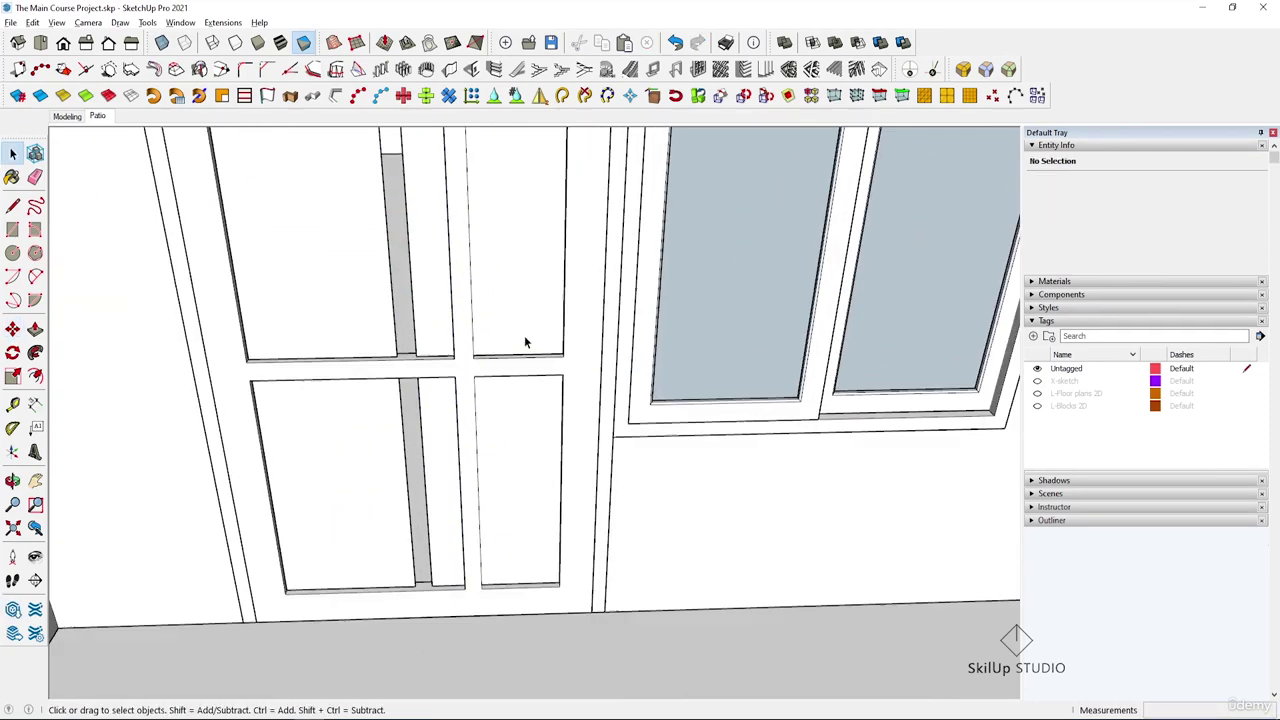
scroll(520, 360, up, 3)
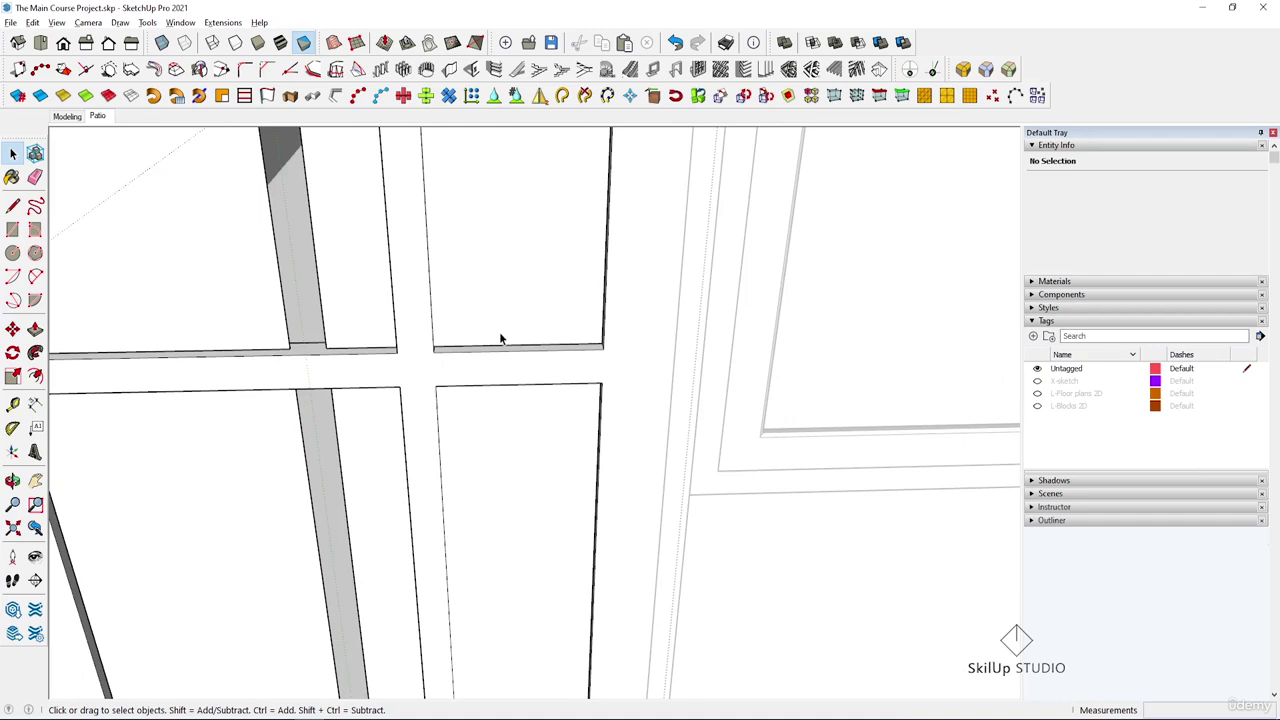
click(428, 375)
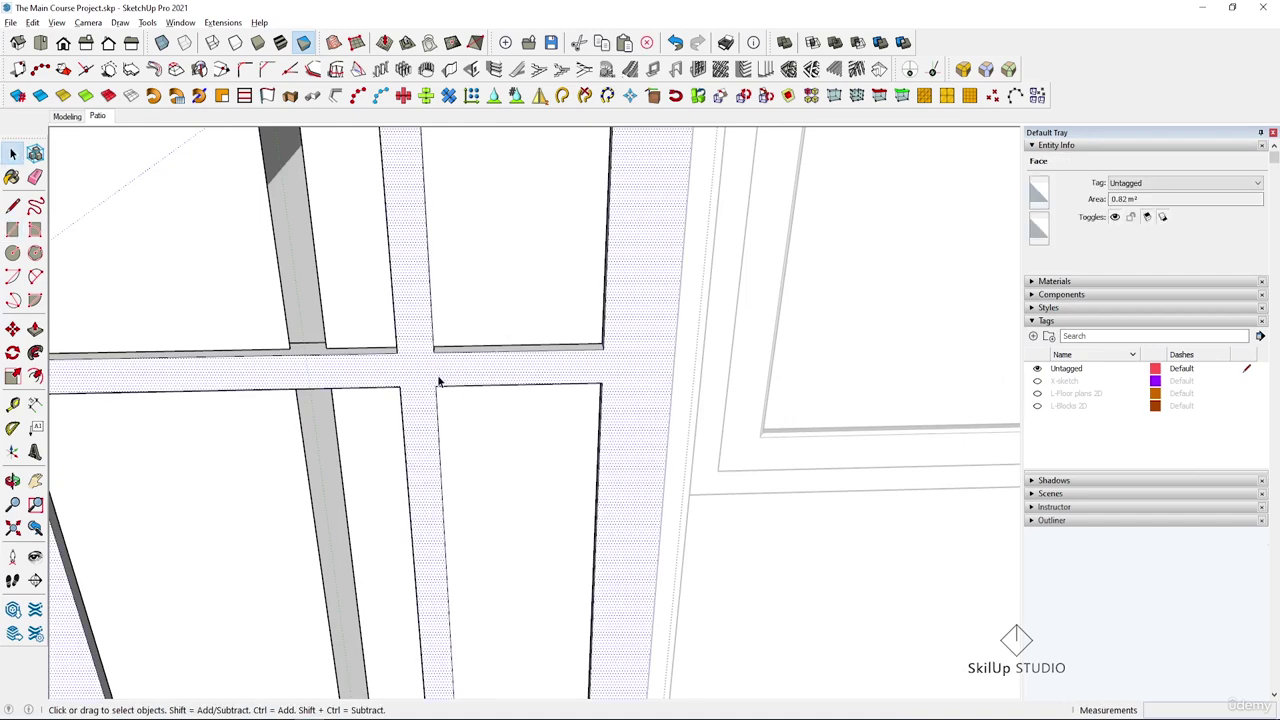
key(r)
click(440, 380)
scroll(460, 370, down, 4)
scroll(490, 320, up, 2)
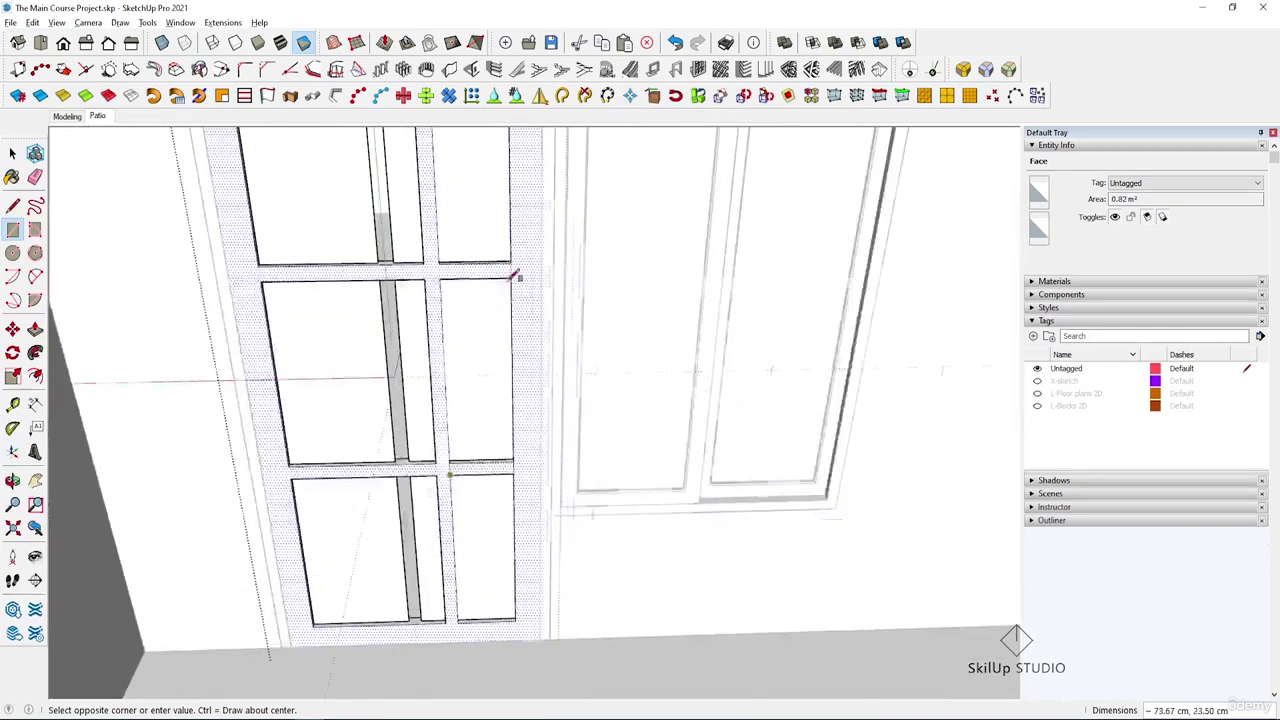
scroll(515, 245, up, 2)
click(517, 251)
key(space)
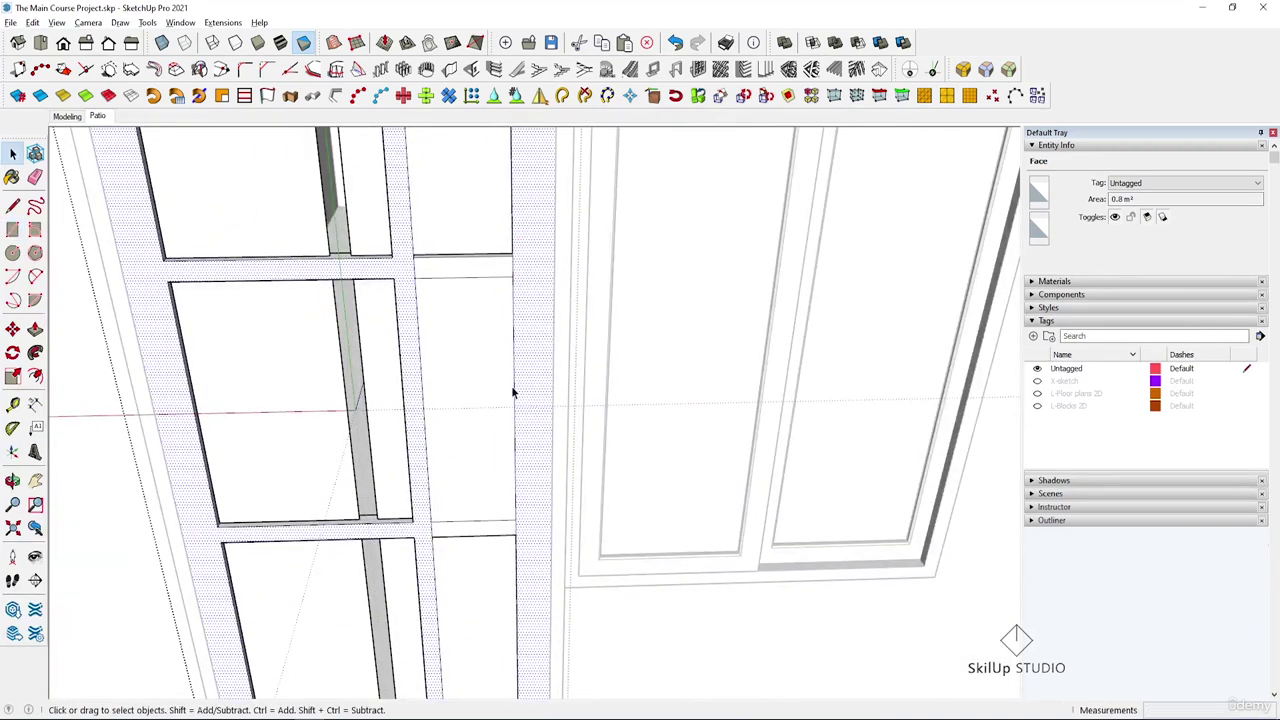
- Delete the faces covering the door's panel openings
click(457, 406)
key(Delete)
click(497, 632)
key(Delete)
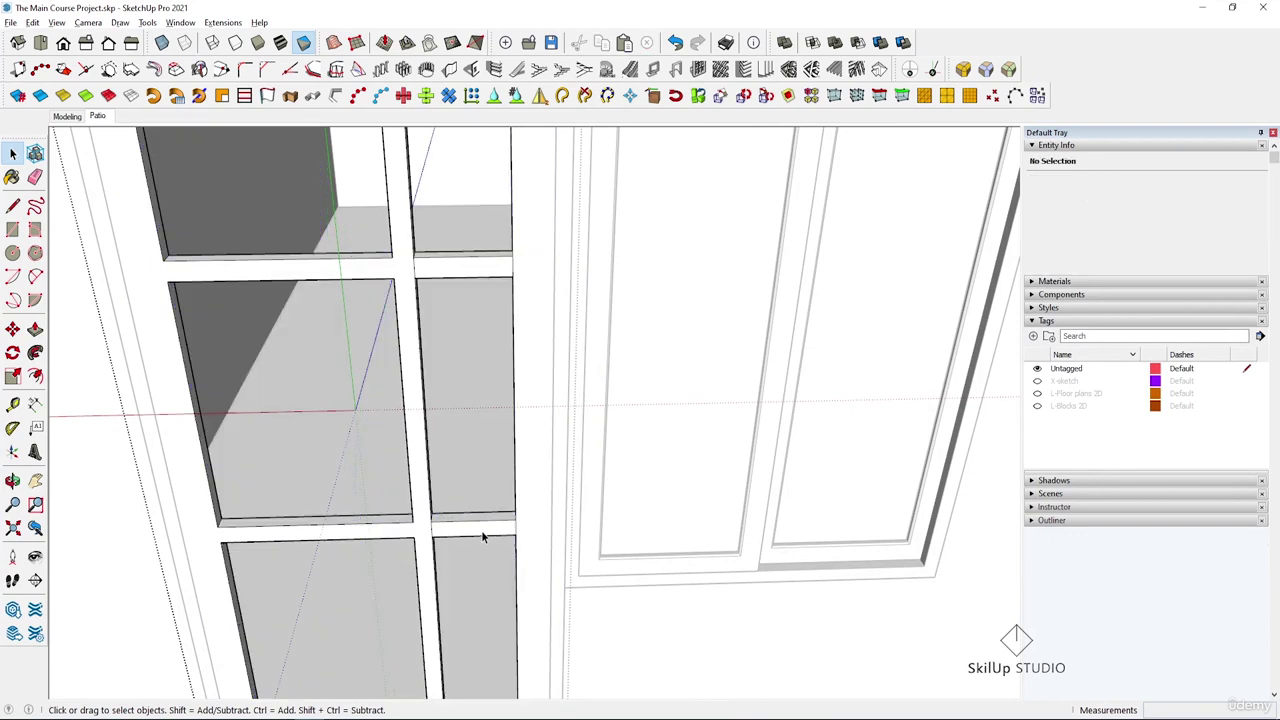
- Push the narrow column's horizontal divider faces back 4 cm and erase their leftover edges to form one tall opening
key(p)
click(452, 523)
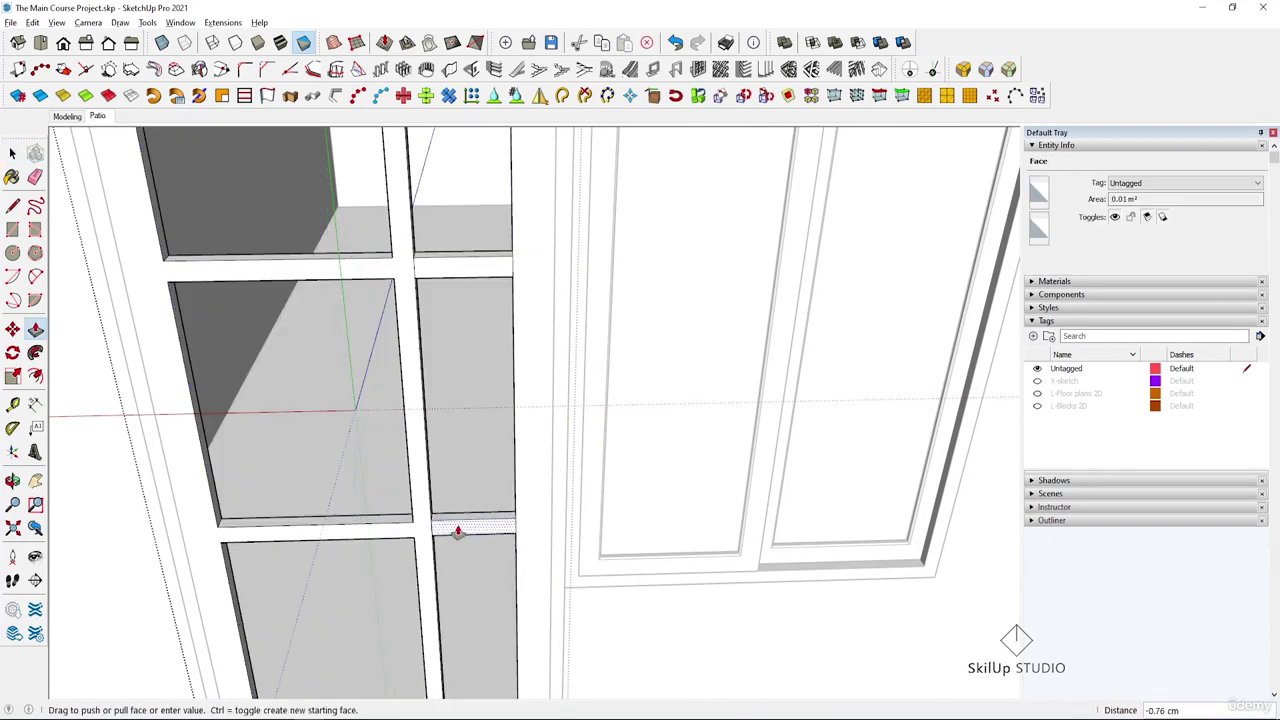
text(4)
key(Return)
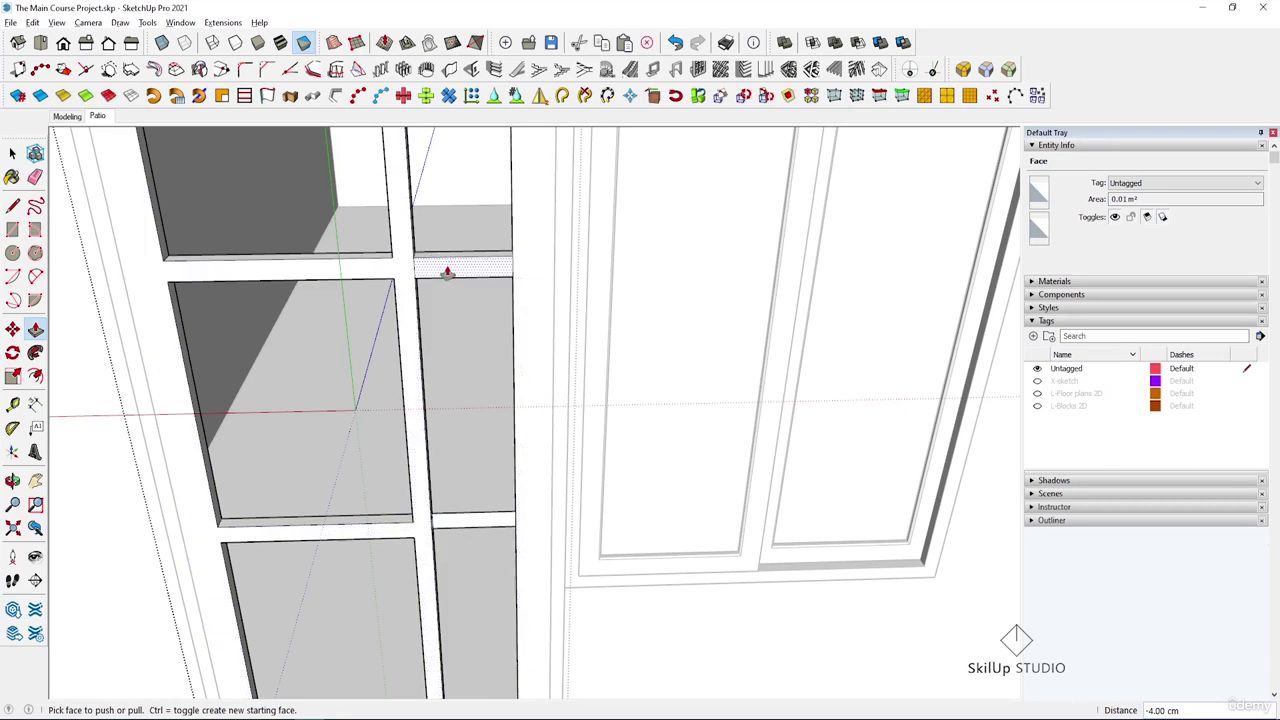
key(e)
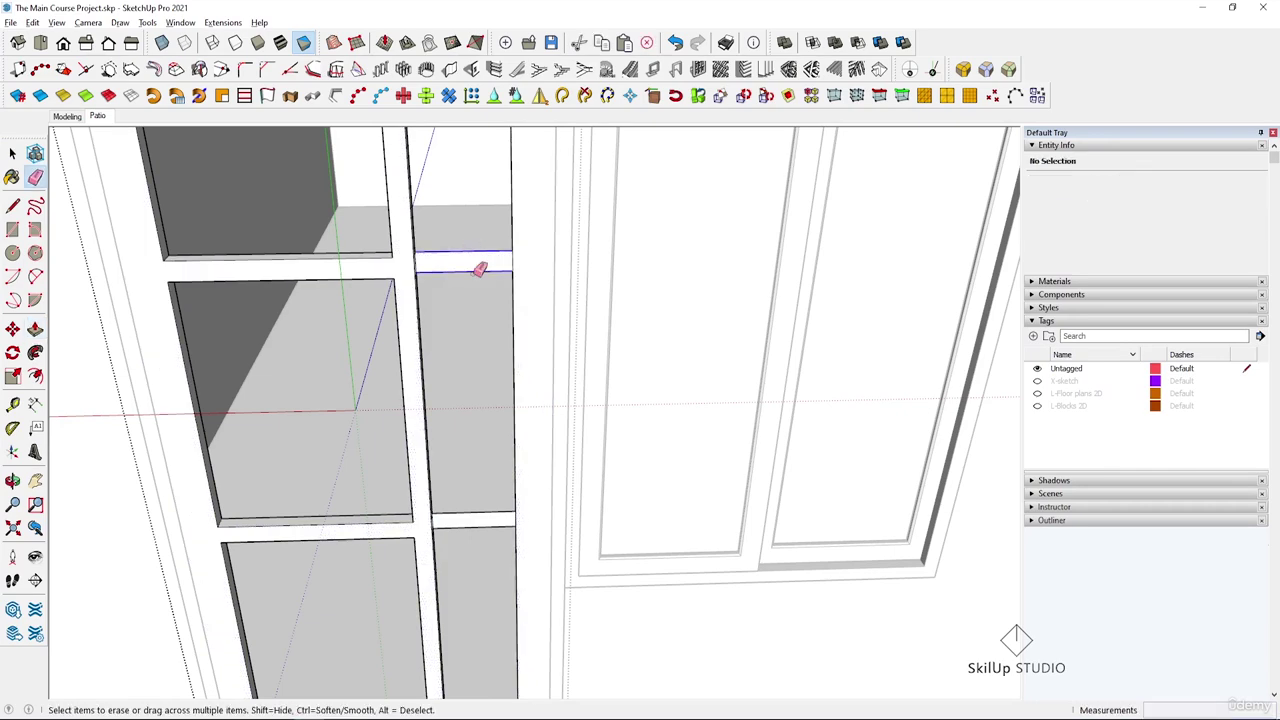
click(480, 268)
click(471, 520)
scroll(460, 476, down, 3)
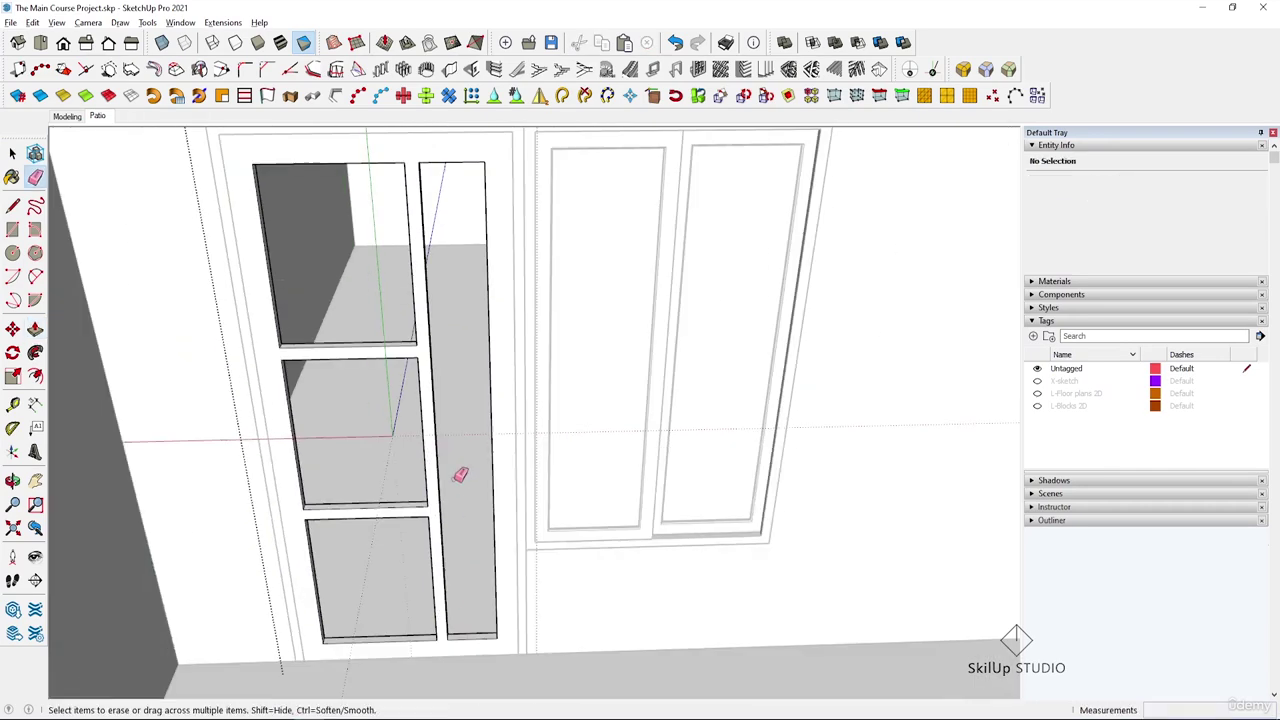
key(space)
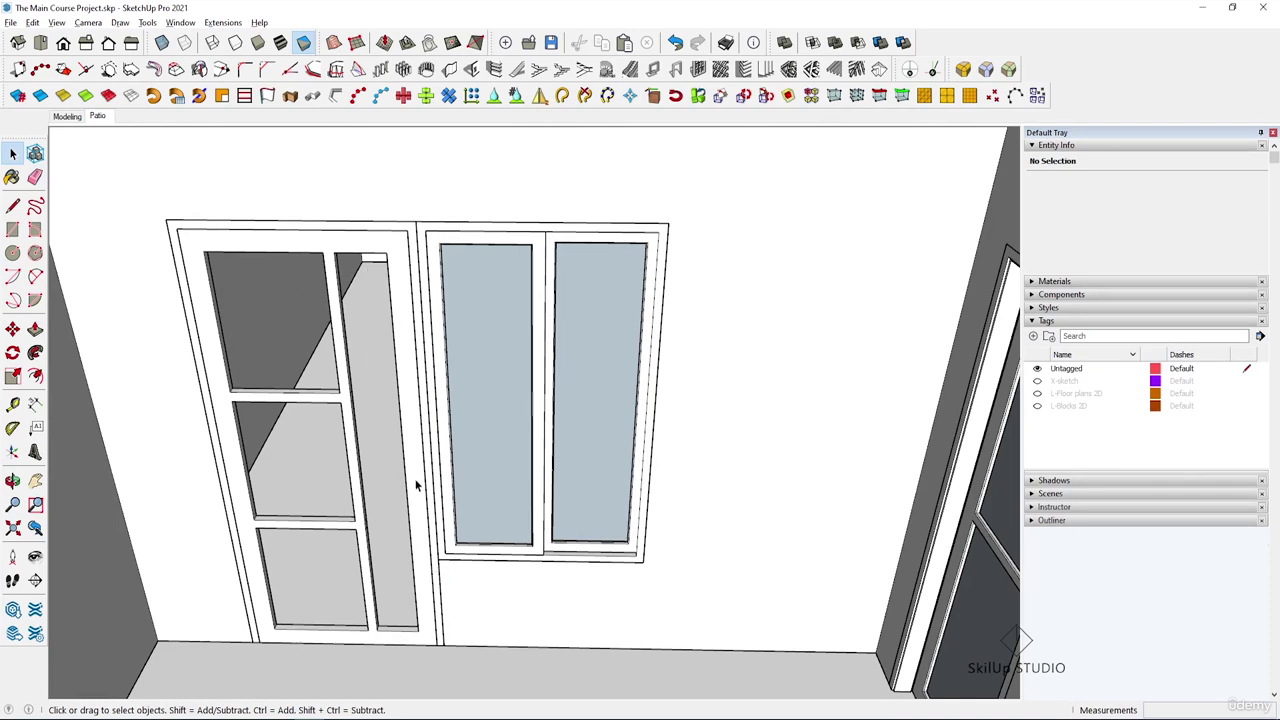
- Draw a rectangle covering all the door's glazed openings and make it a group
key(r)
click(203, 252)
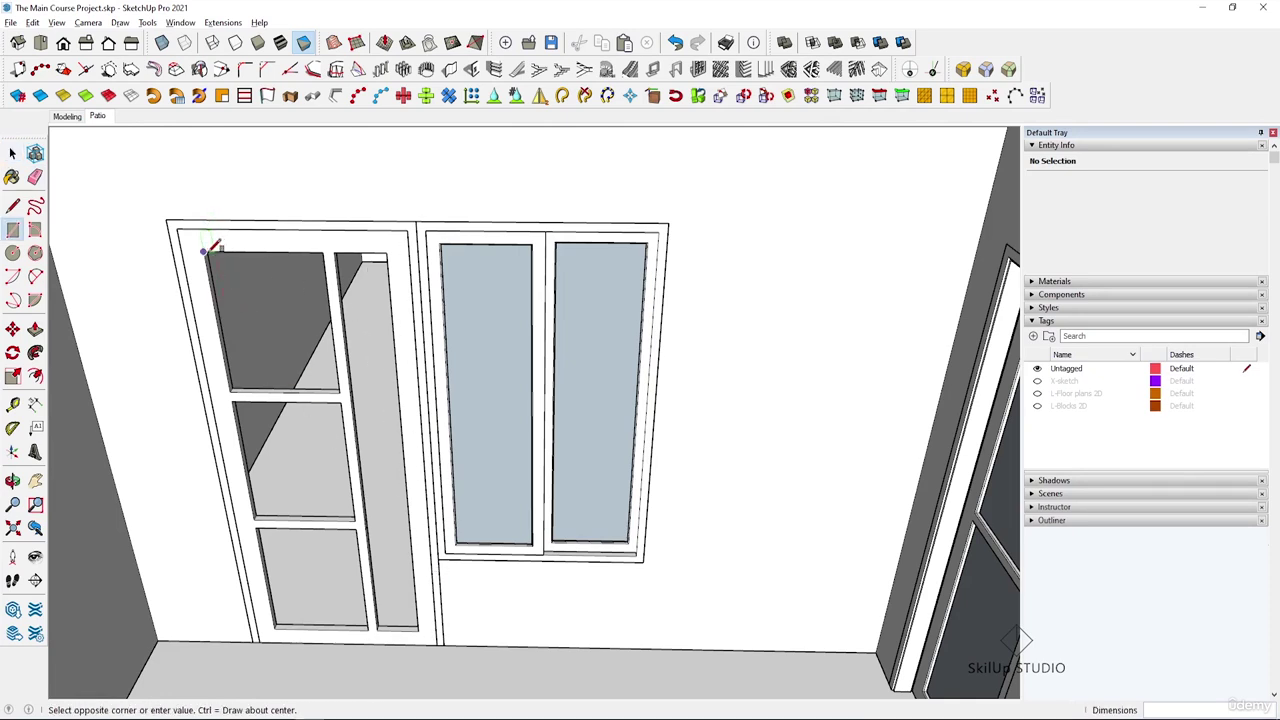
click(418, 630)
key(space)
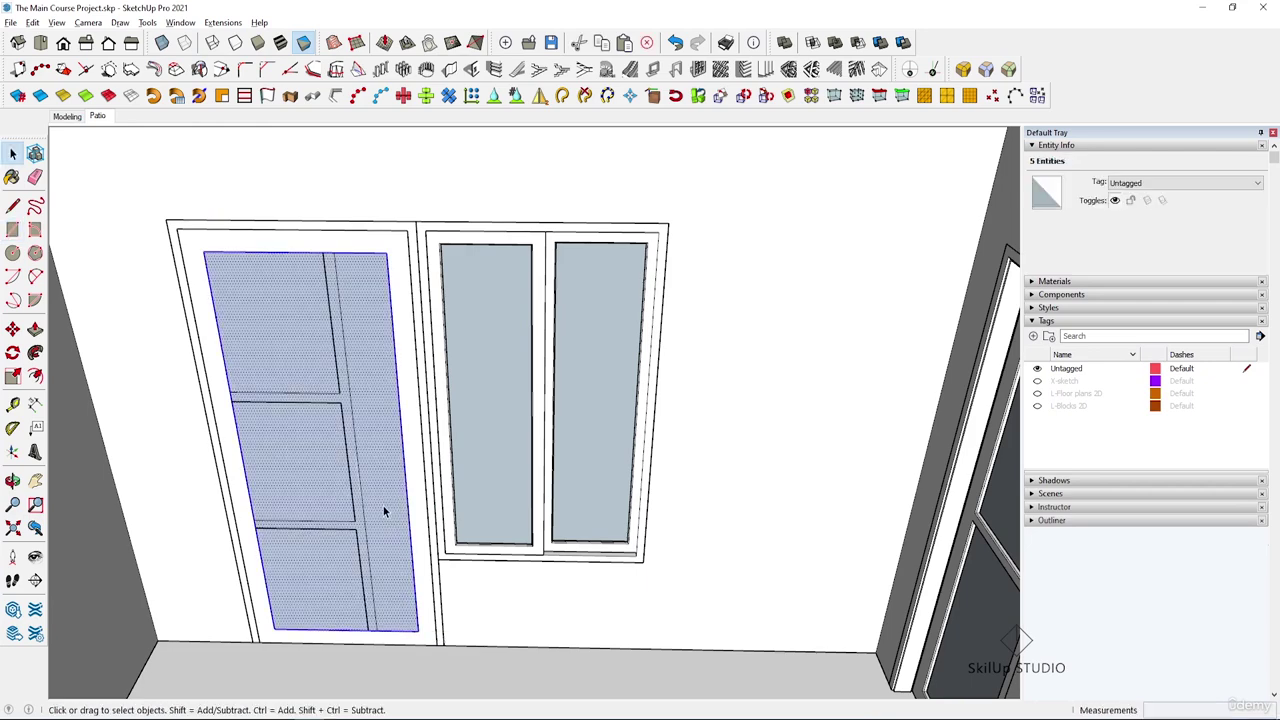
key(g)
- Move the glass group 2 cm inward from the front of the door frame
scroll(270, 627, up, 5)
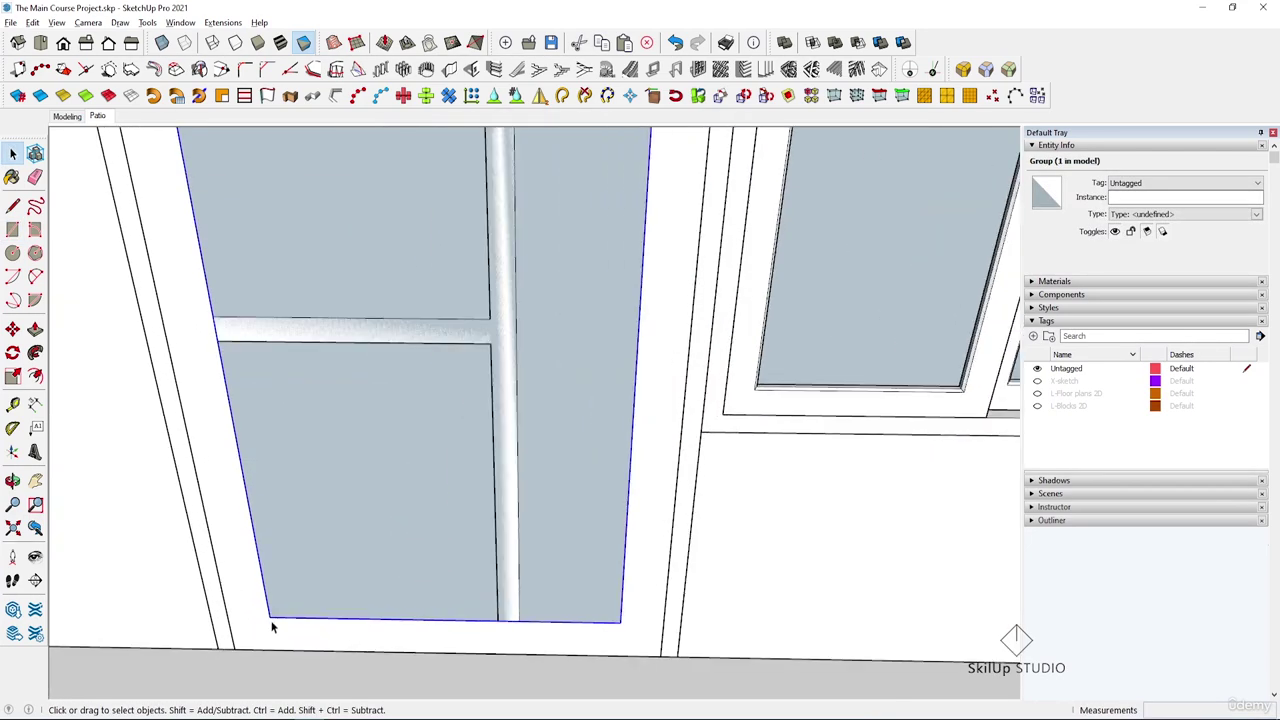
key(m)
click(267, 612)
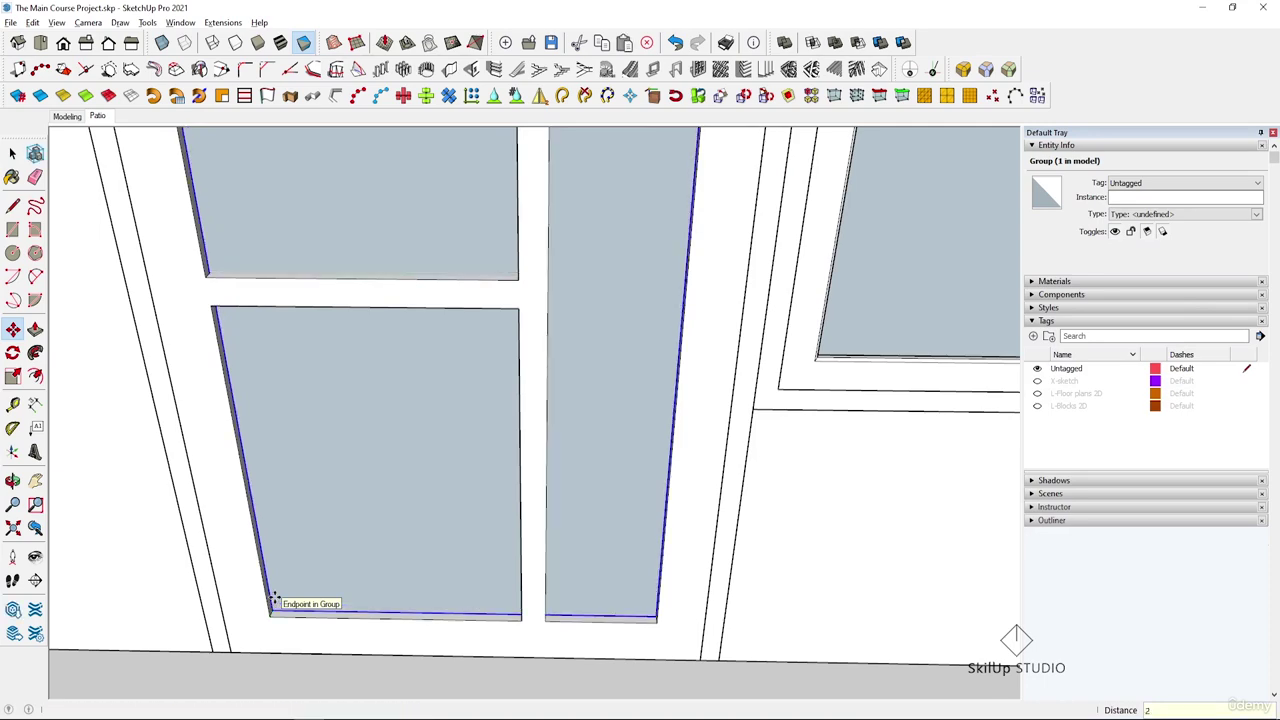
key(space)
scroll(583, 480, down, 5)
middle_drag(583, 480, 415, 494)
scroll(415, 494, down, 5)
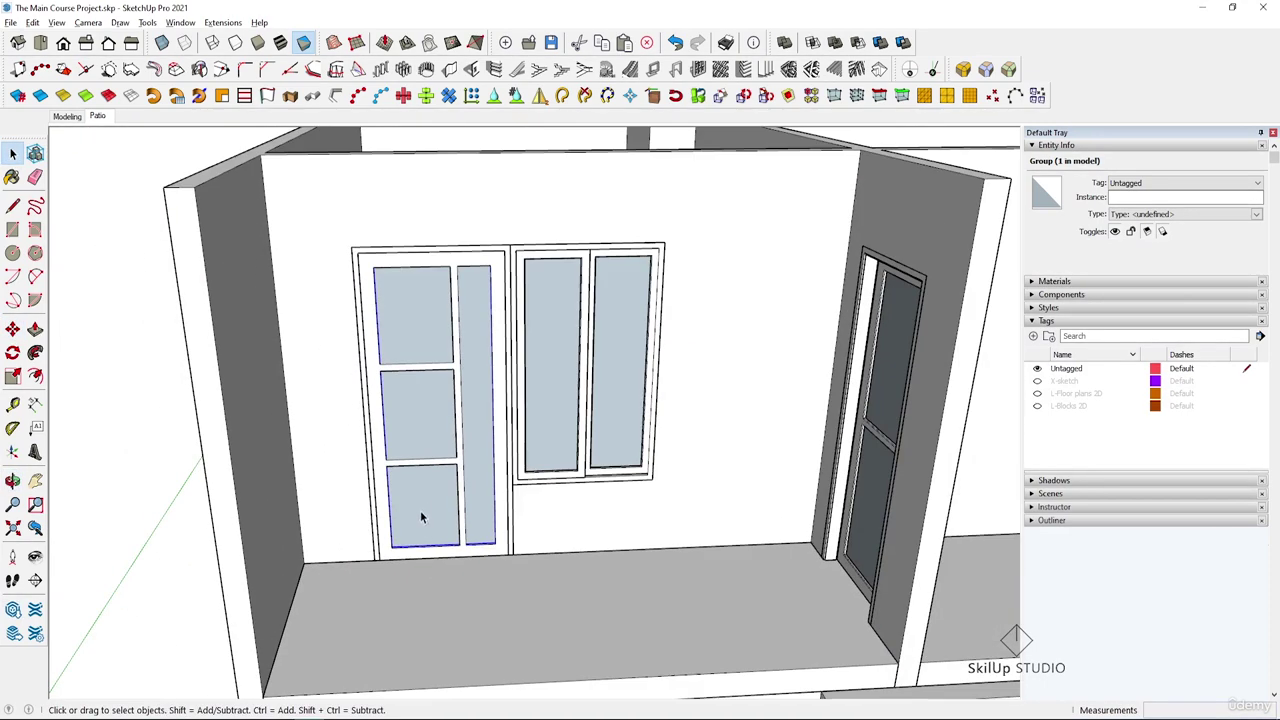
scroll(460, 204, up, 4)
scroll(550, 387, down, 10)
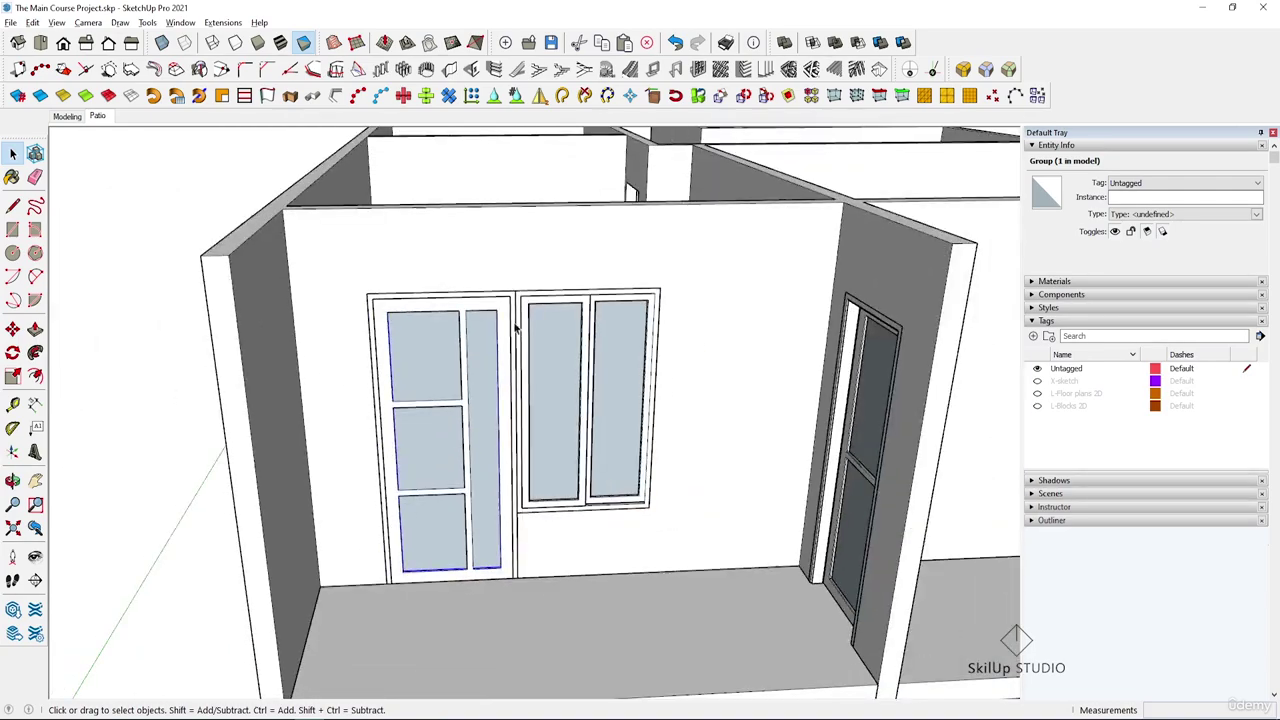
- Open the upper-floor wall group and raise the sill of the narrow opening in the wall facing the courtyard
scroll(759, 395, up, 3)
middle_drag(759, 395, 726, 420)
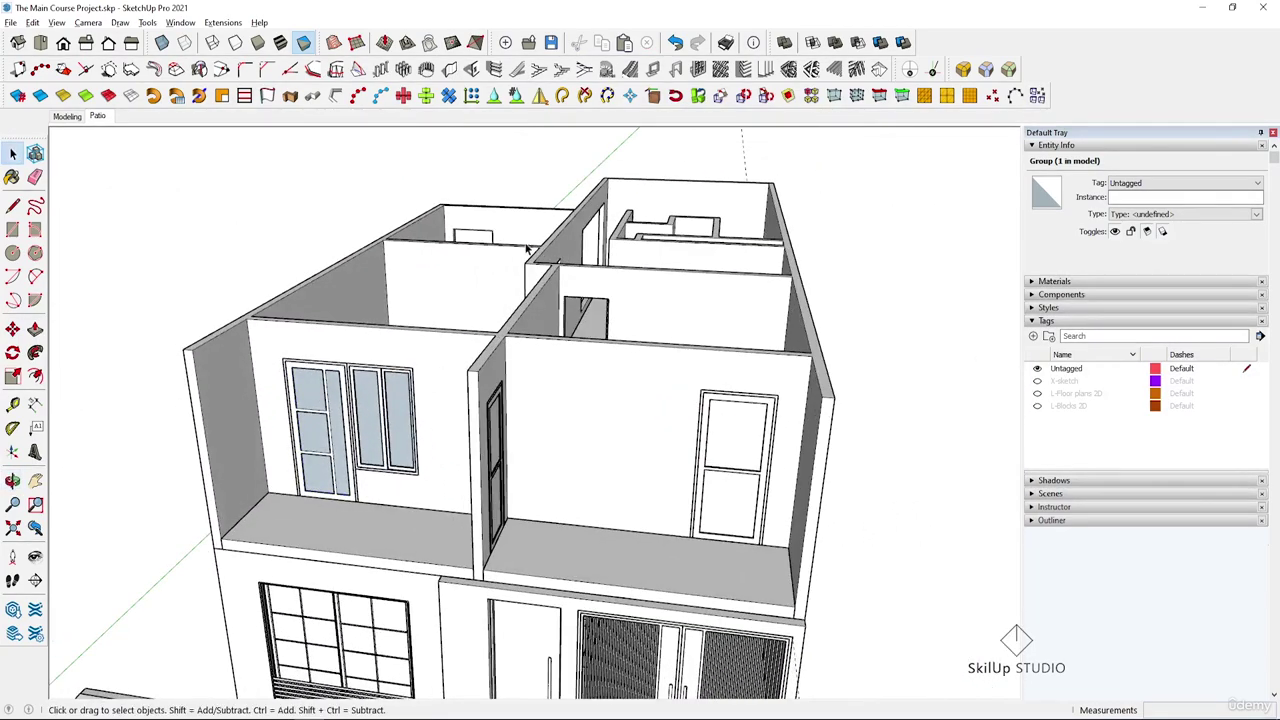
click(506, 184)
scroll(506, 184, up, 3)
middle_drag(506, 184, 697, 342)
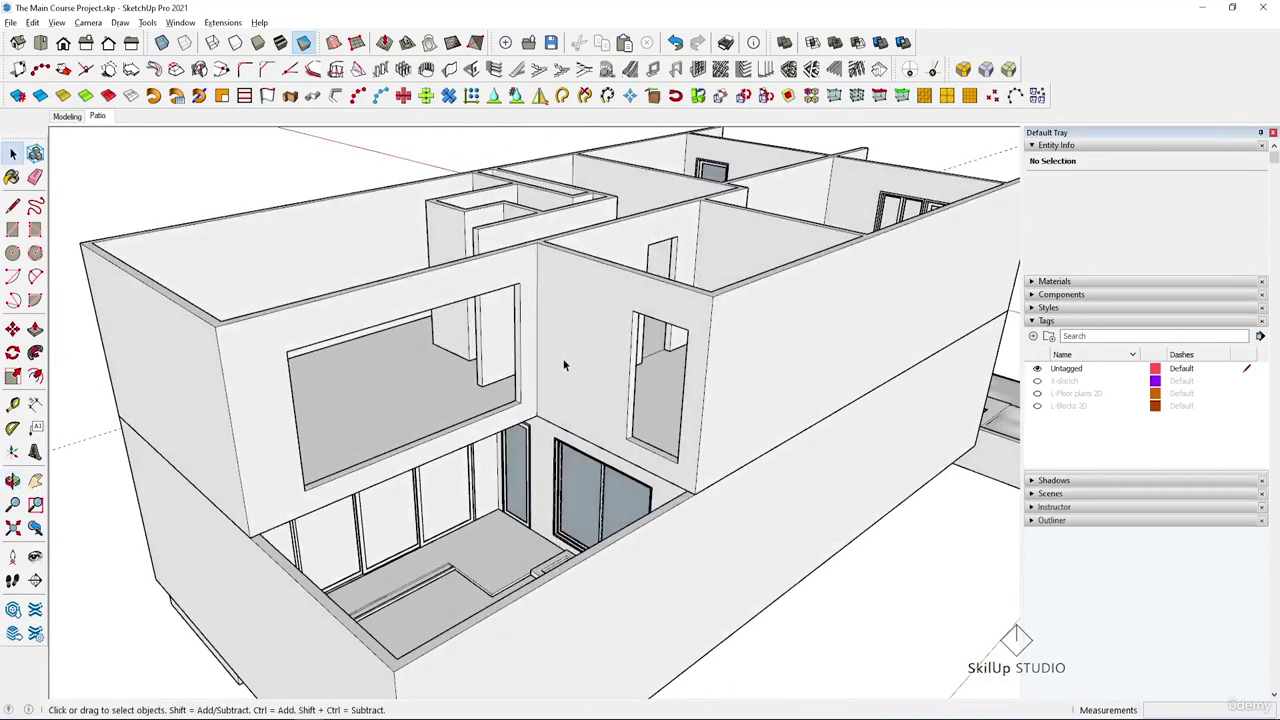
scroll(578, 445, up, 3)
click(670, 447)
scroll(674, 406, up, 3)
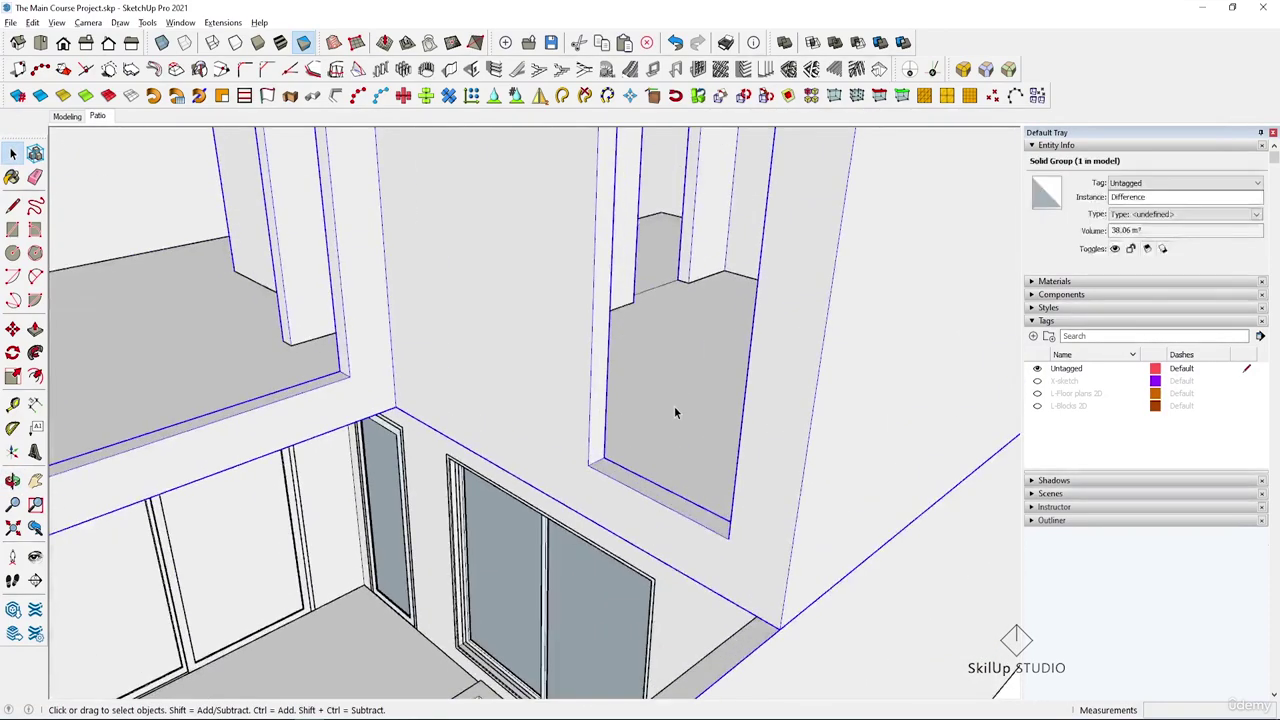
double_click(598, 484)
key(p)
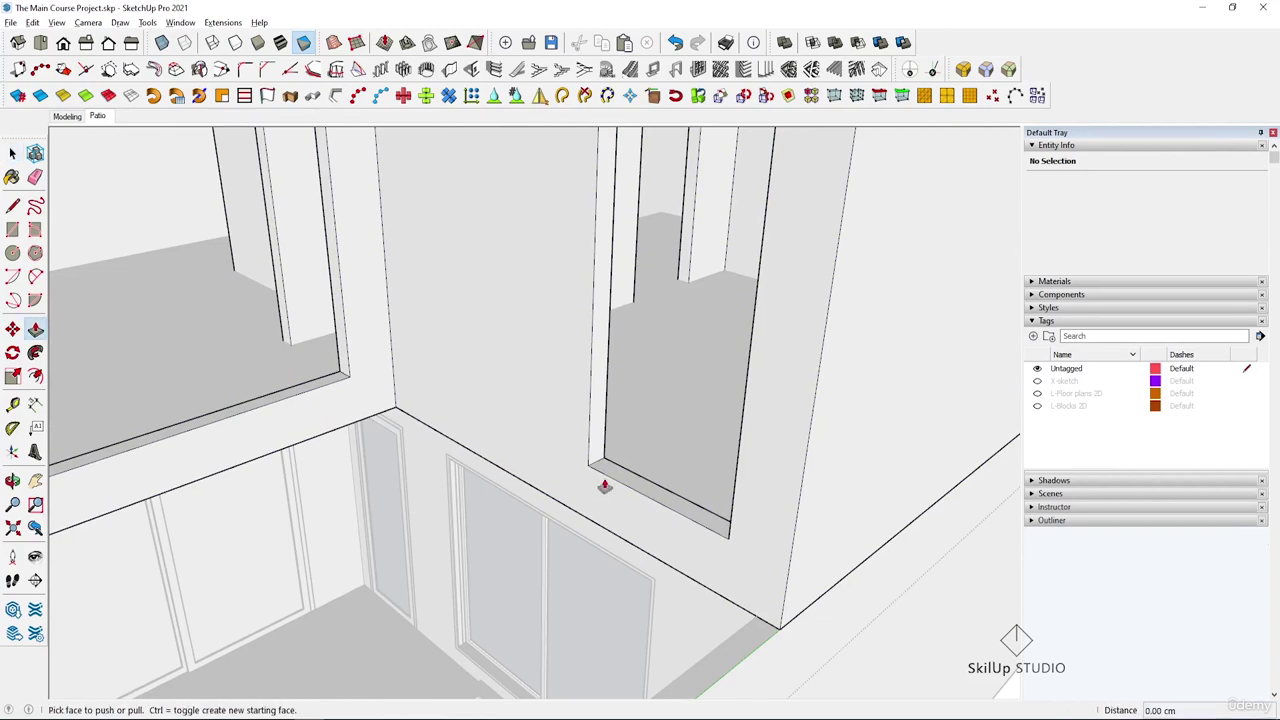
click(611, 479)
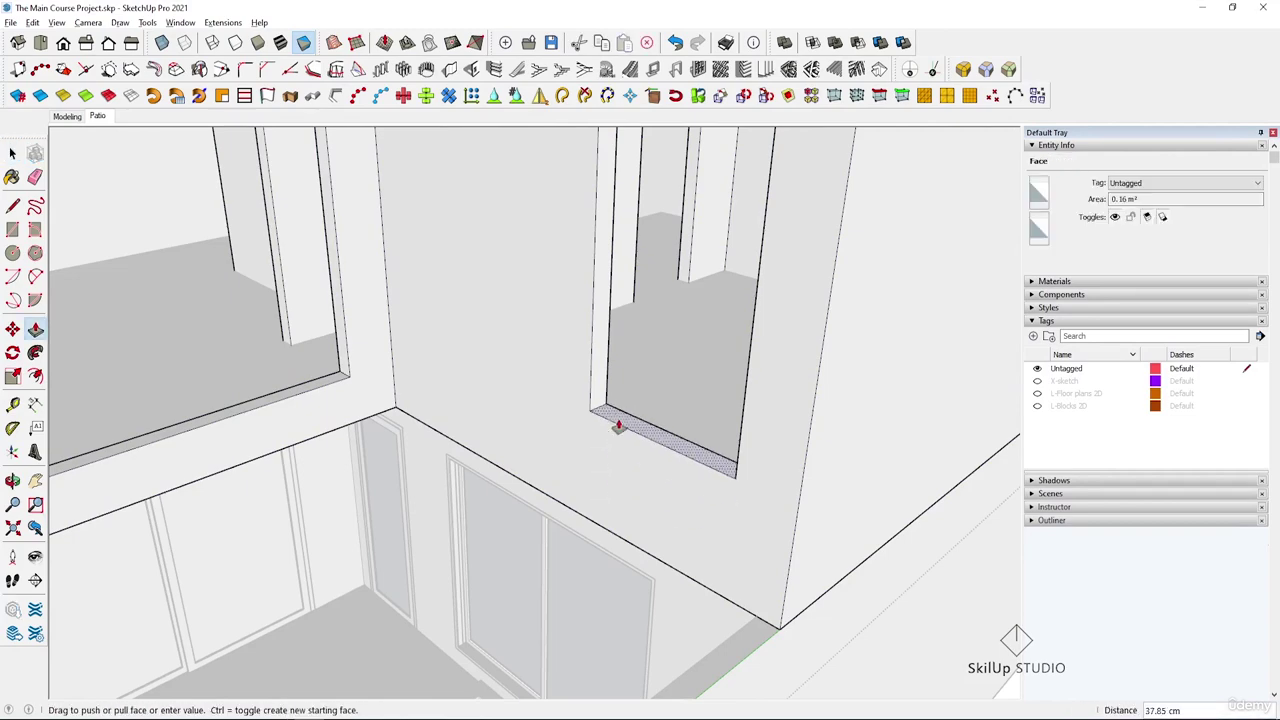
key(Return)
middle_drag(614, 423, 428, 428)
key(space)
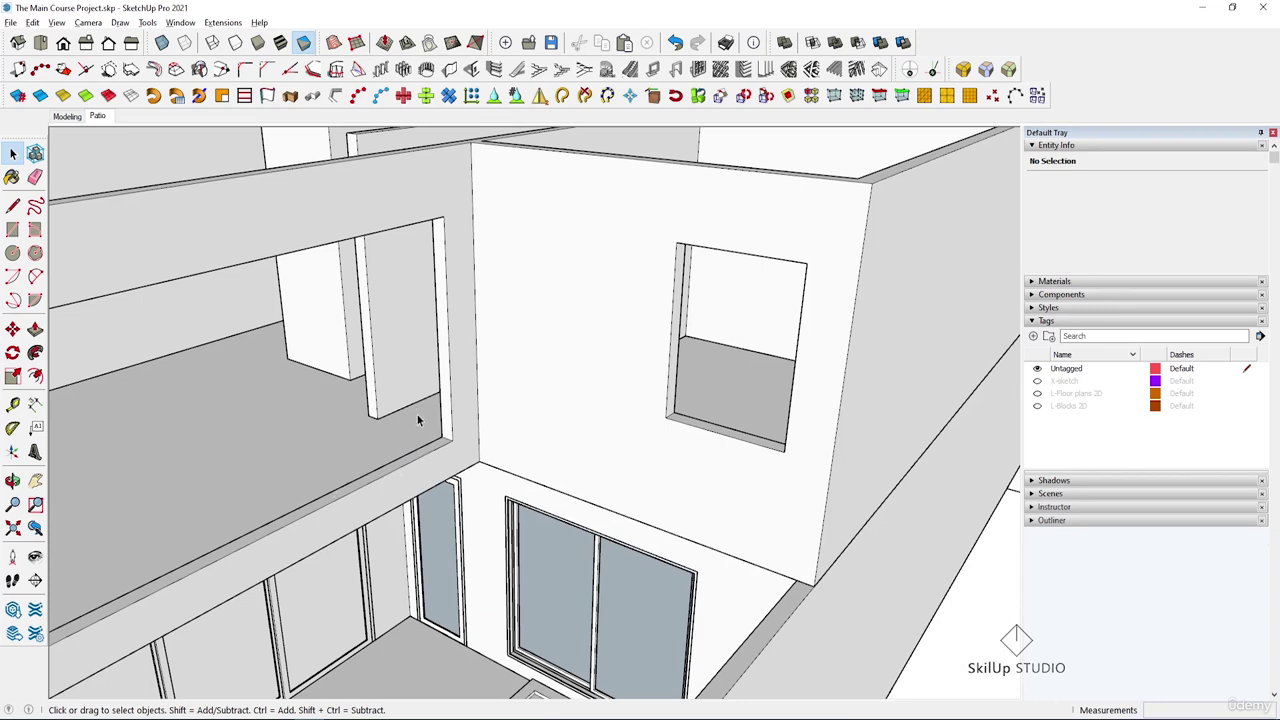
- Open the upper-floor wall group and raise the sill of the wide opening above the courtyard by about 22 cm
double_click(446, 418)
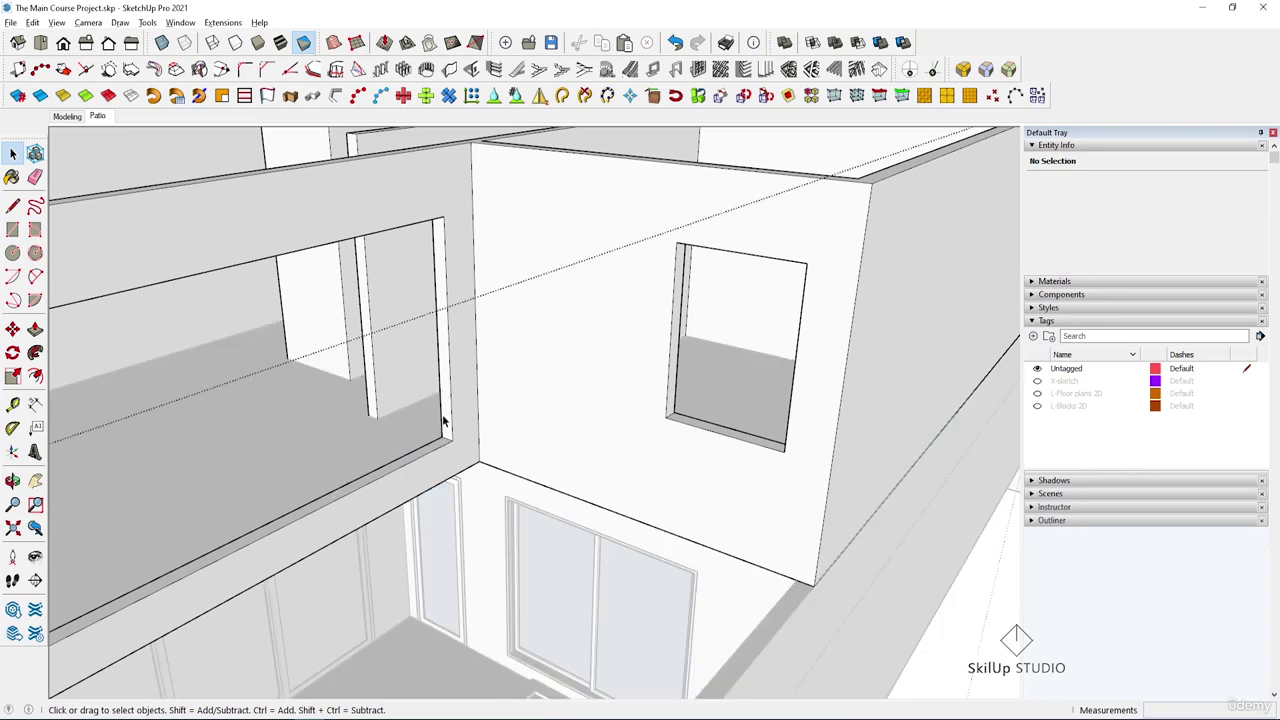
key(p)
click(428, 450)
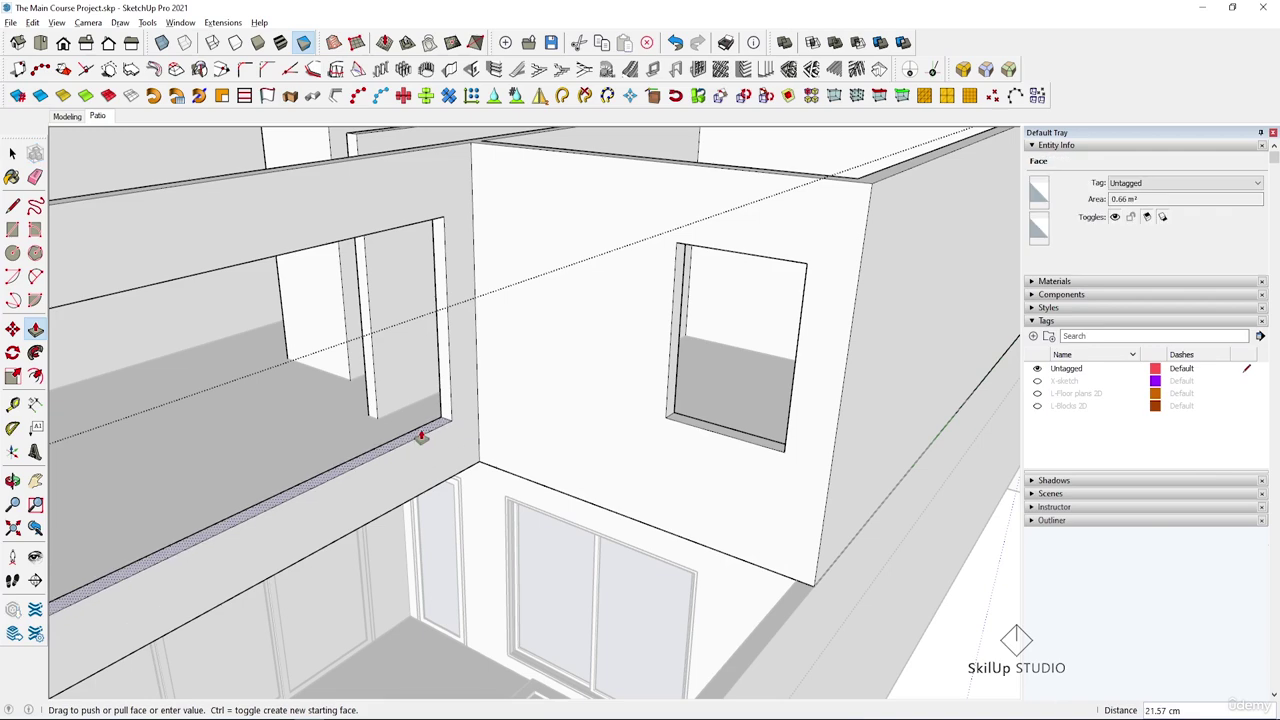
click(423, 436)
key(space)
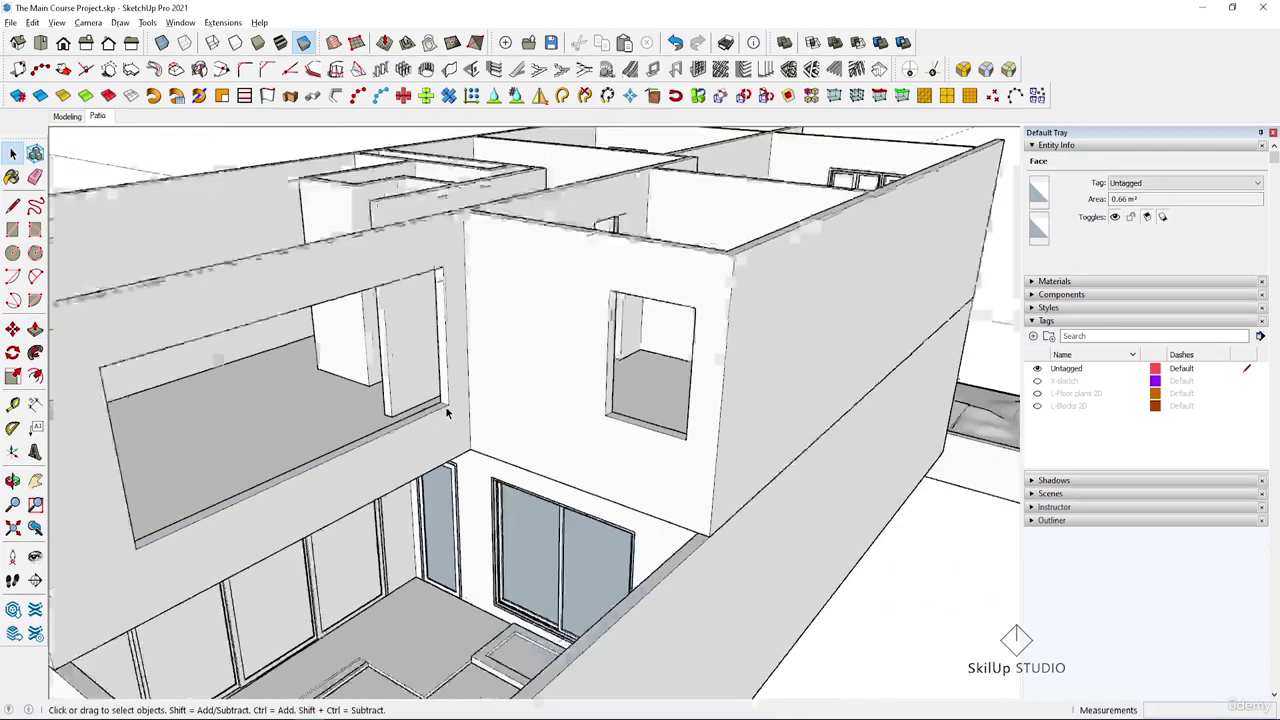
- Copy the staircase component 400 cm straight up from its current position
scroll(636, 356, up, 2)
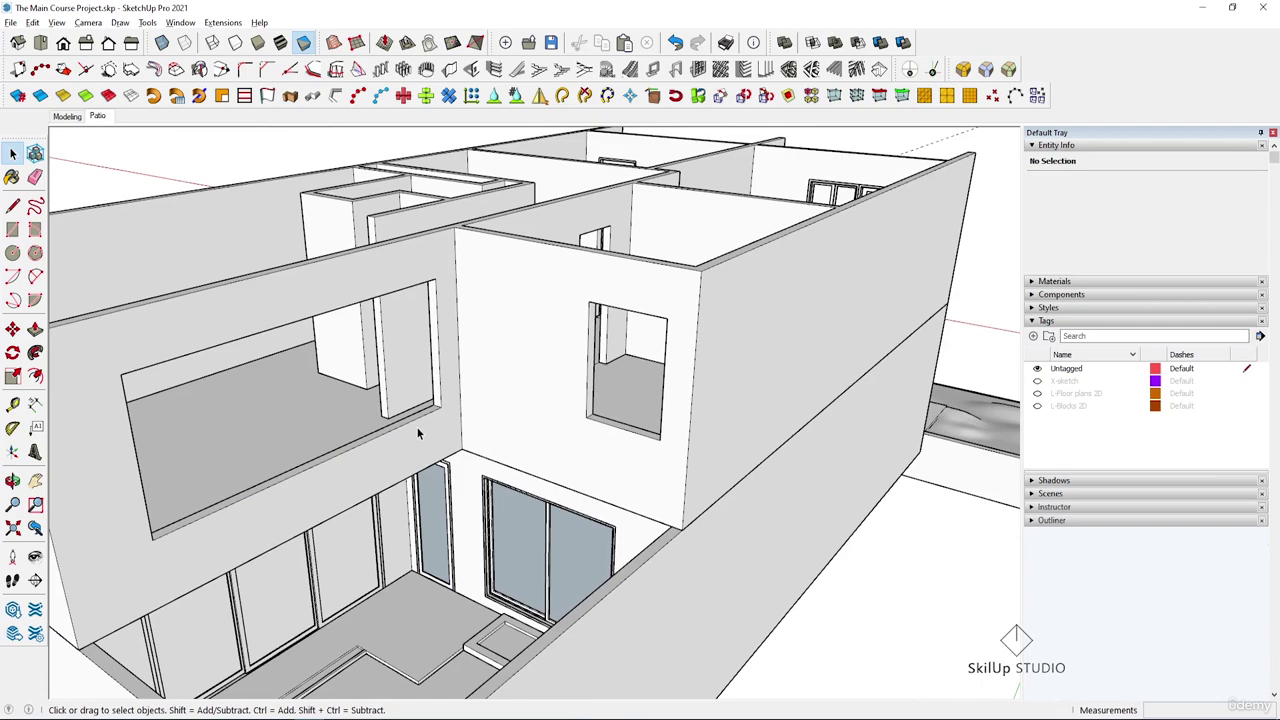
mouse_move(481, 401)
middle_down()
mouse_move(186, 463)
mouse_move(423, 523)
mouse_move(518, 267)
mouse_move(491, 406)
middle_up()
scroll(580, 440, up, 4)
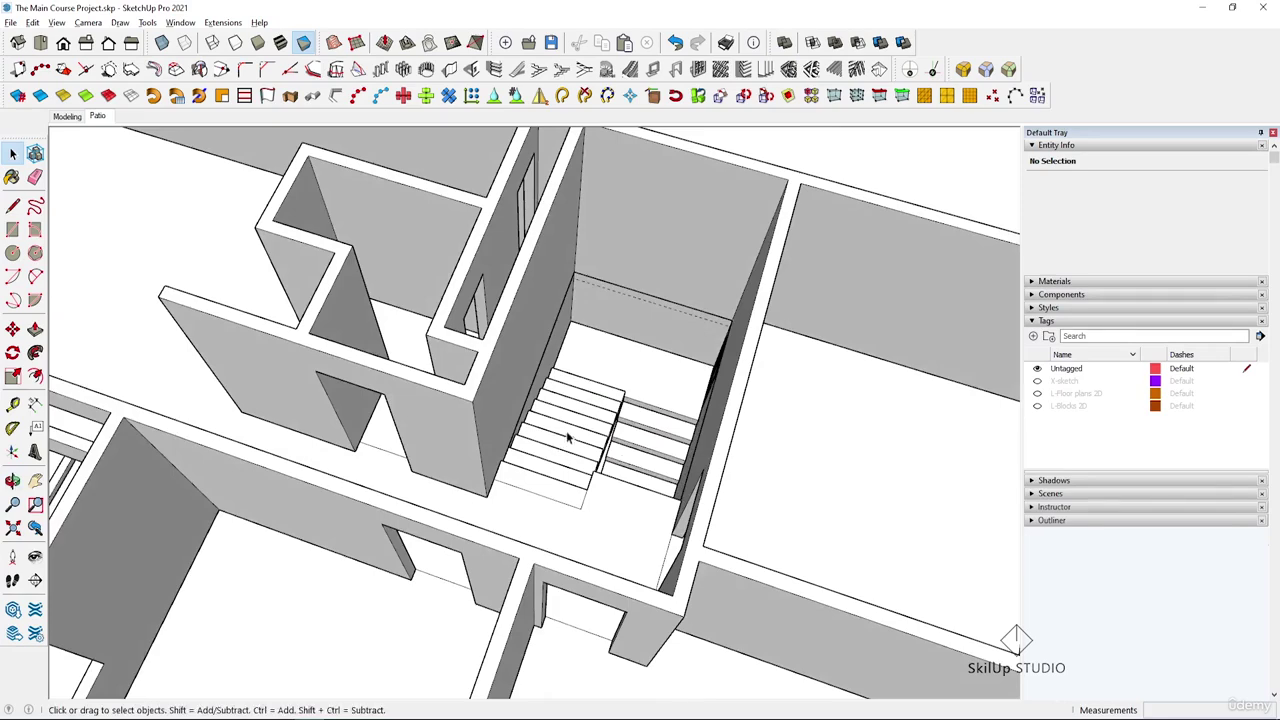
middle_drag(598, 427, 709, 189)
scroll(679, 266, down, 3)
middle_drag(679, 266, 659, 282)
scroll(651, 290, up, 3)
scroll(651, 290, down, 2)
scroll(659, 270, down, 3)
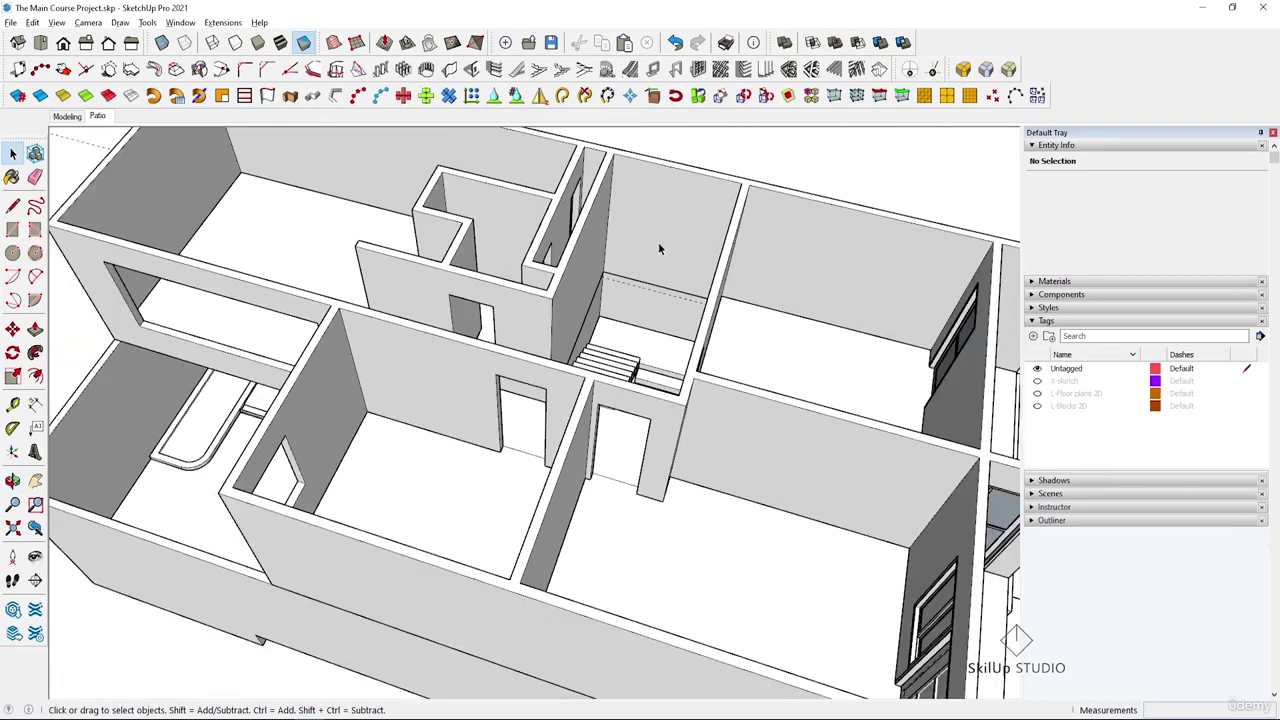
scroll(661, 316, up, 4)
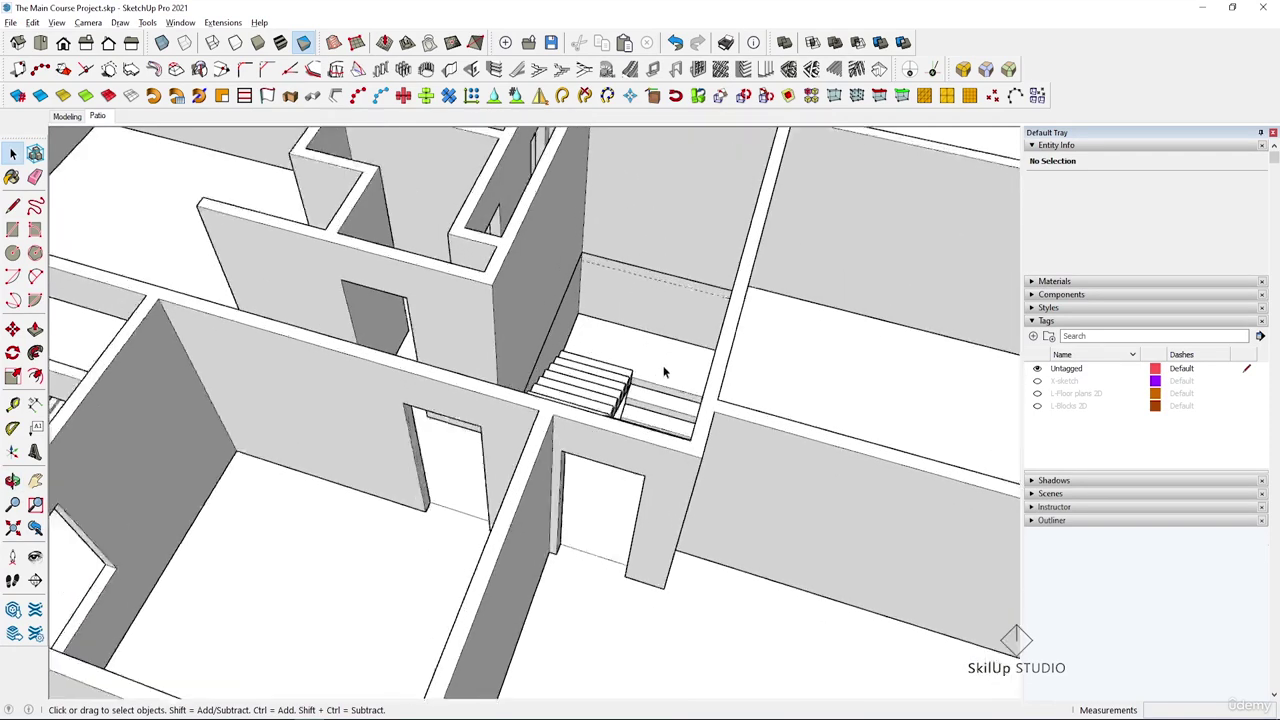
click(636, 375)
middle_drag(636, 375, 666, 308)
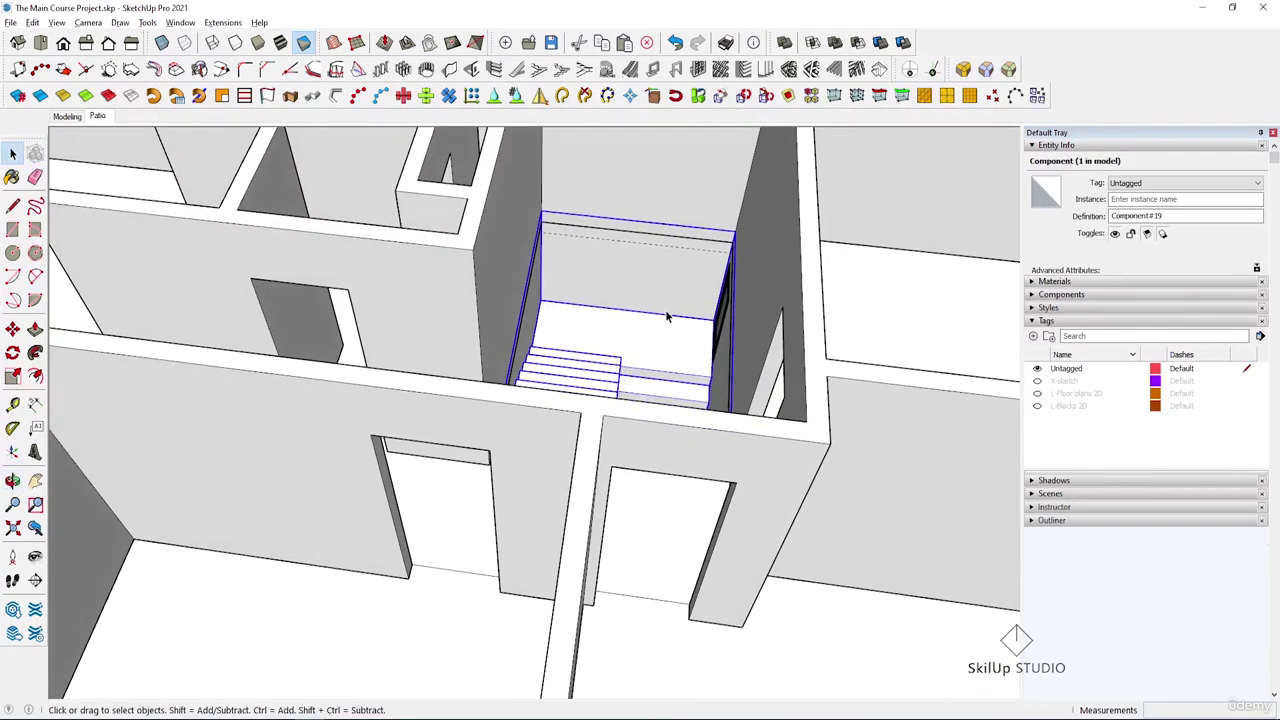
key(m)
click(632, 270)
key(ctrl)
key(Up)
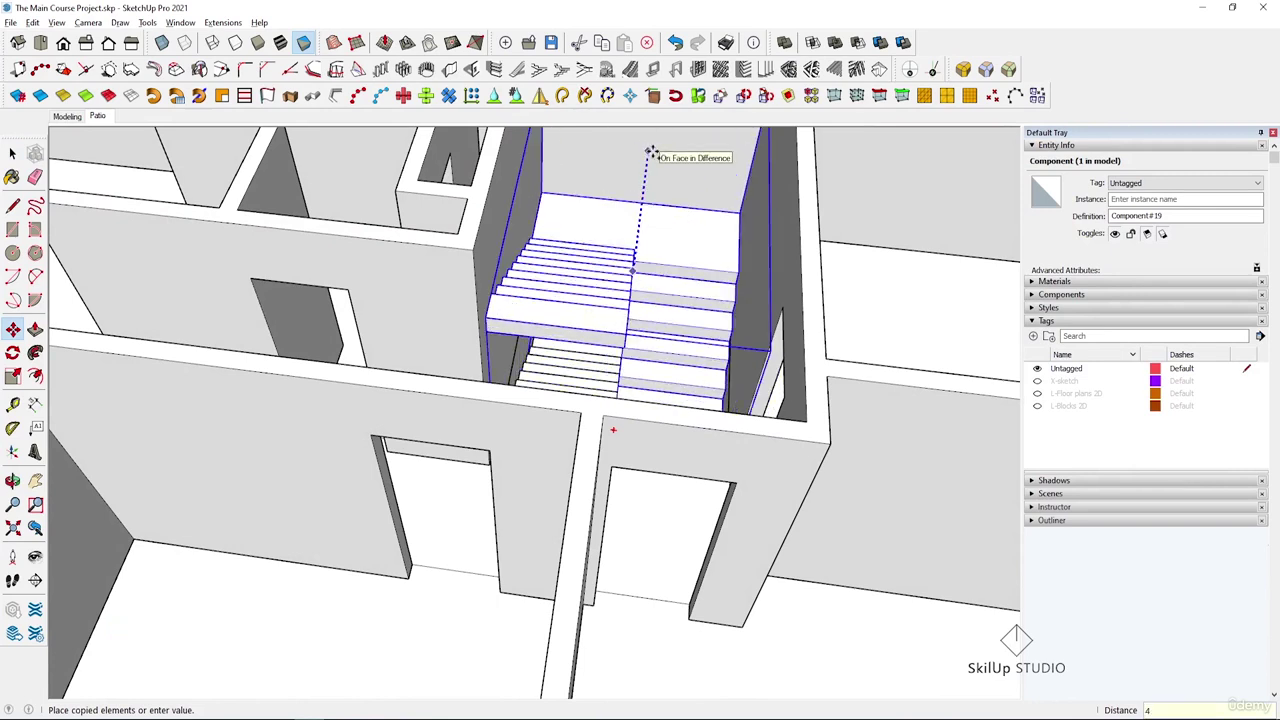
click(650, 152)
text(40)
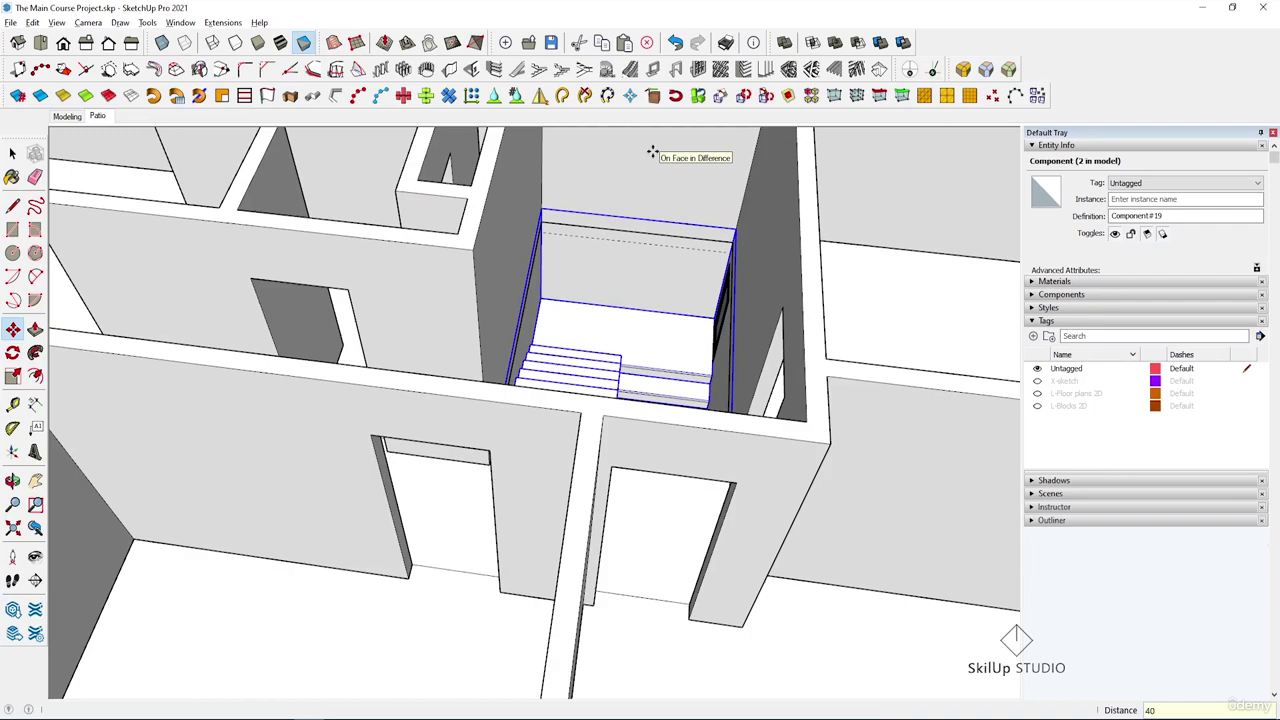
text(0)
key(Return)
key(space)
- Move the staircase copy down about 71 cm by its lowest front corner onto the corner of the upper-floor stair opening
scroll(646, 338, down, 2)
middle_drag(634, 336, 788, 256)
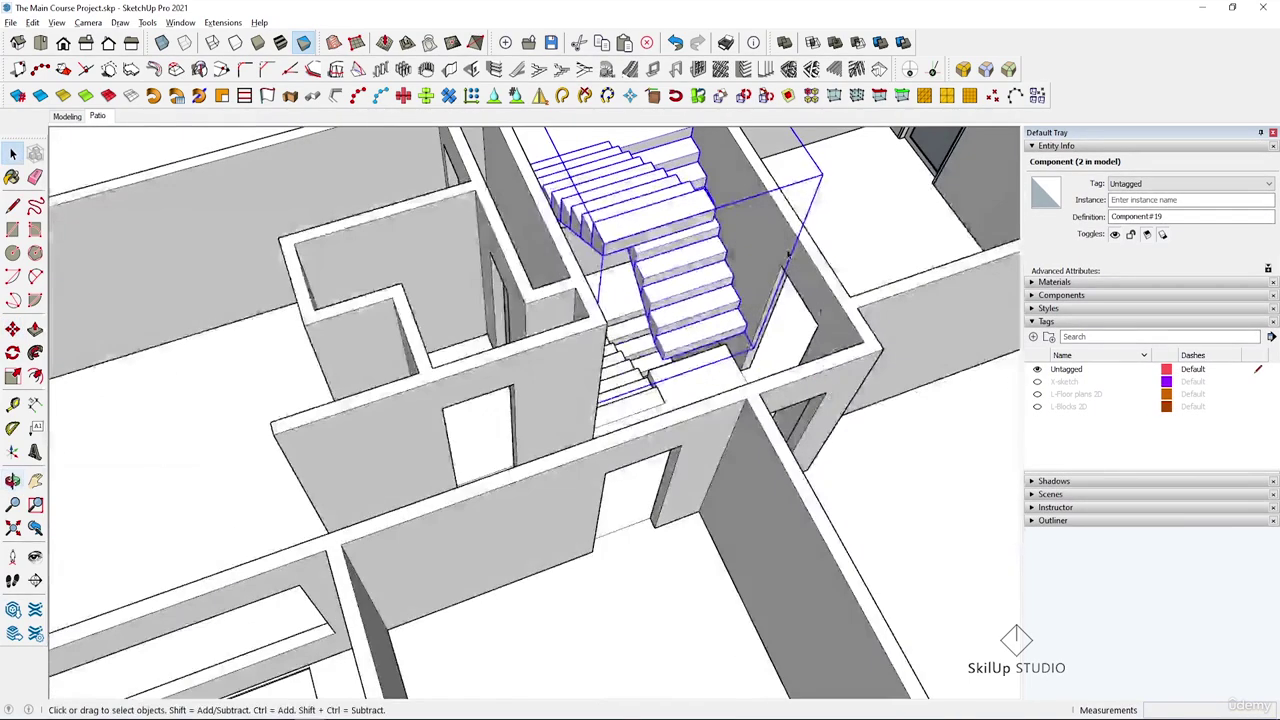
scroll(640, 400, up, 5)
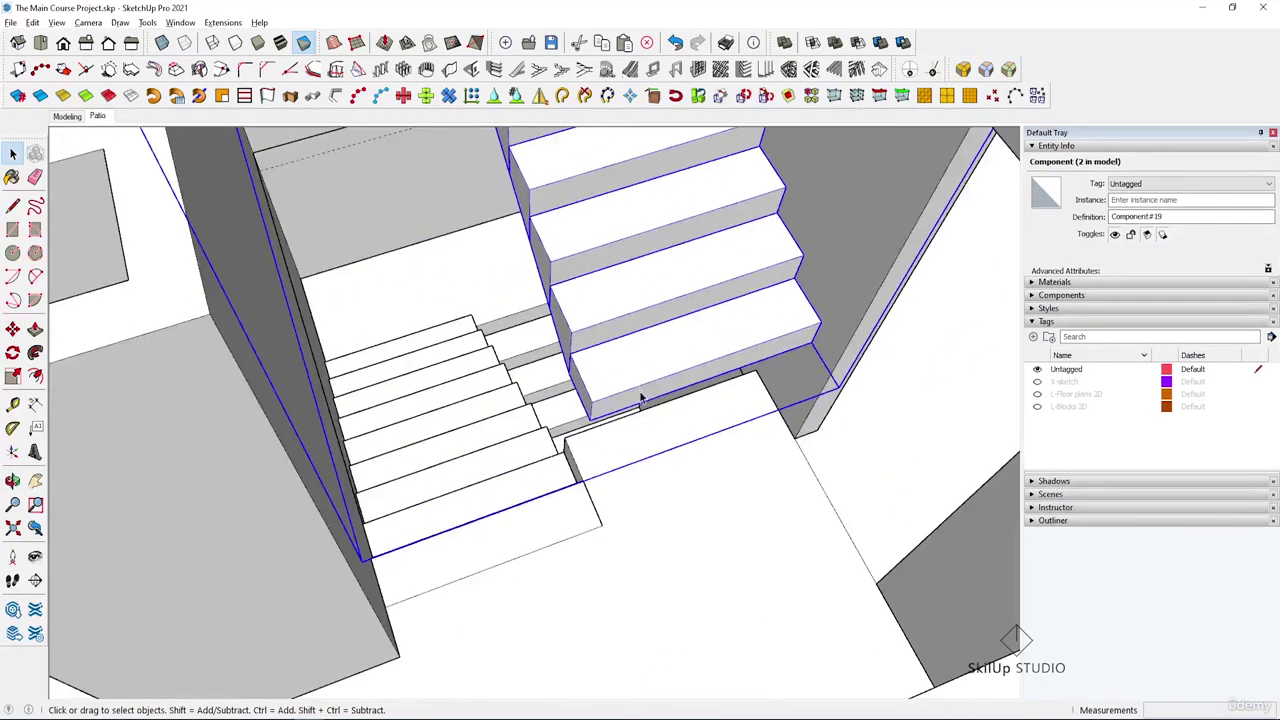
key(m)
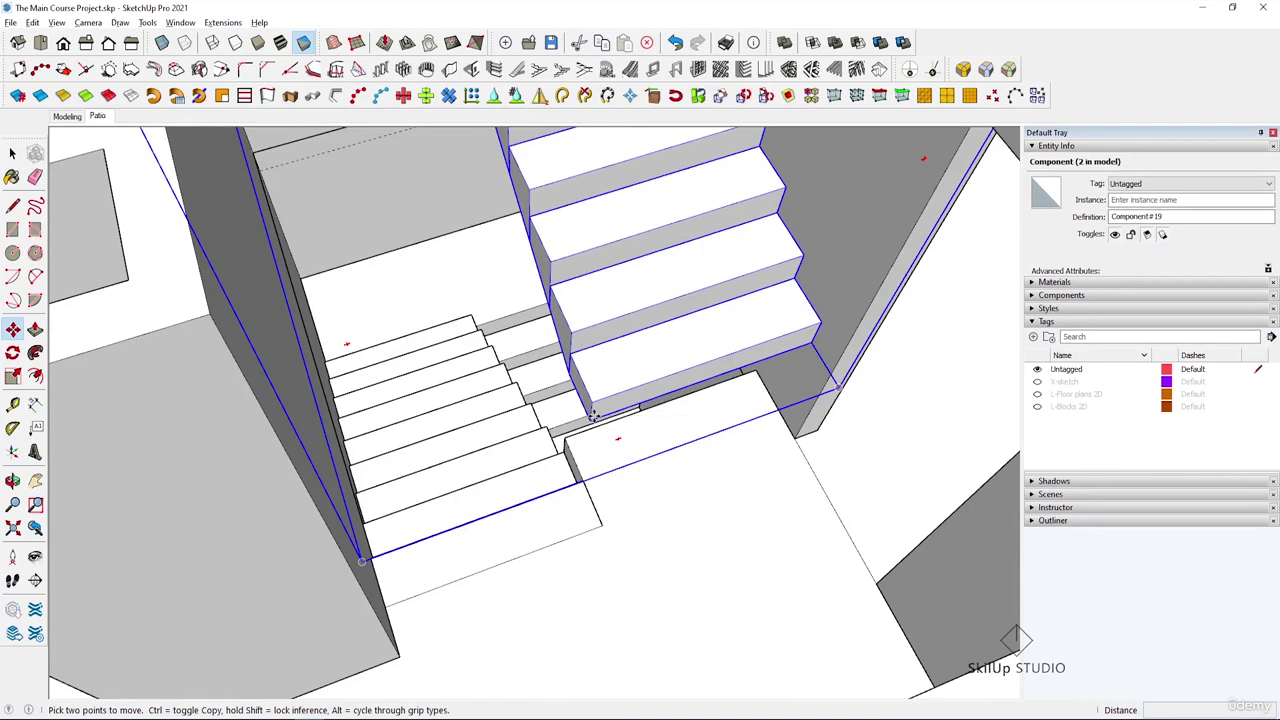
click(594, 415)
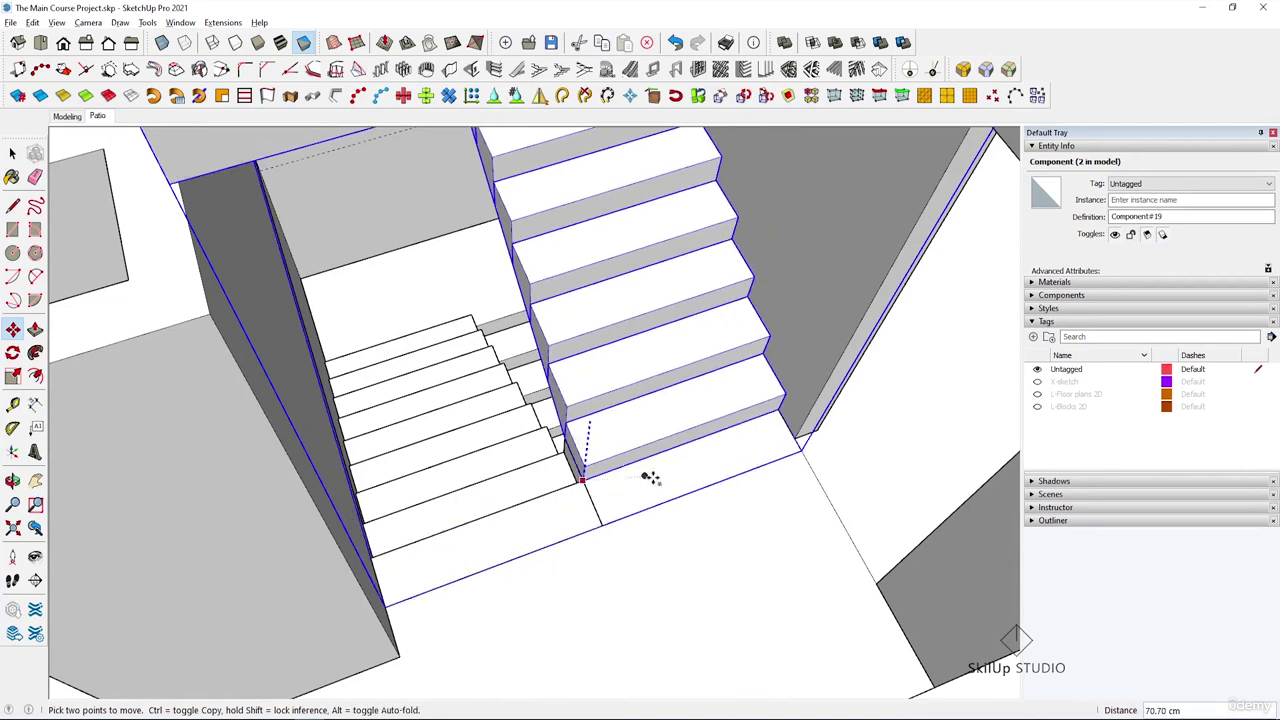
click(722, 512)
key(space)
scroll(657, 457, down, 1)
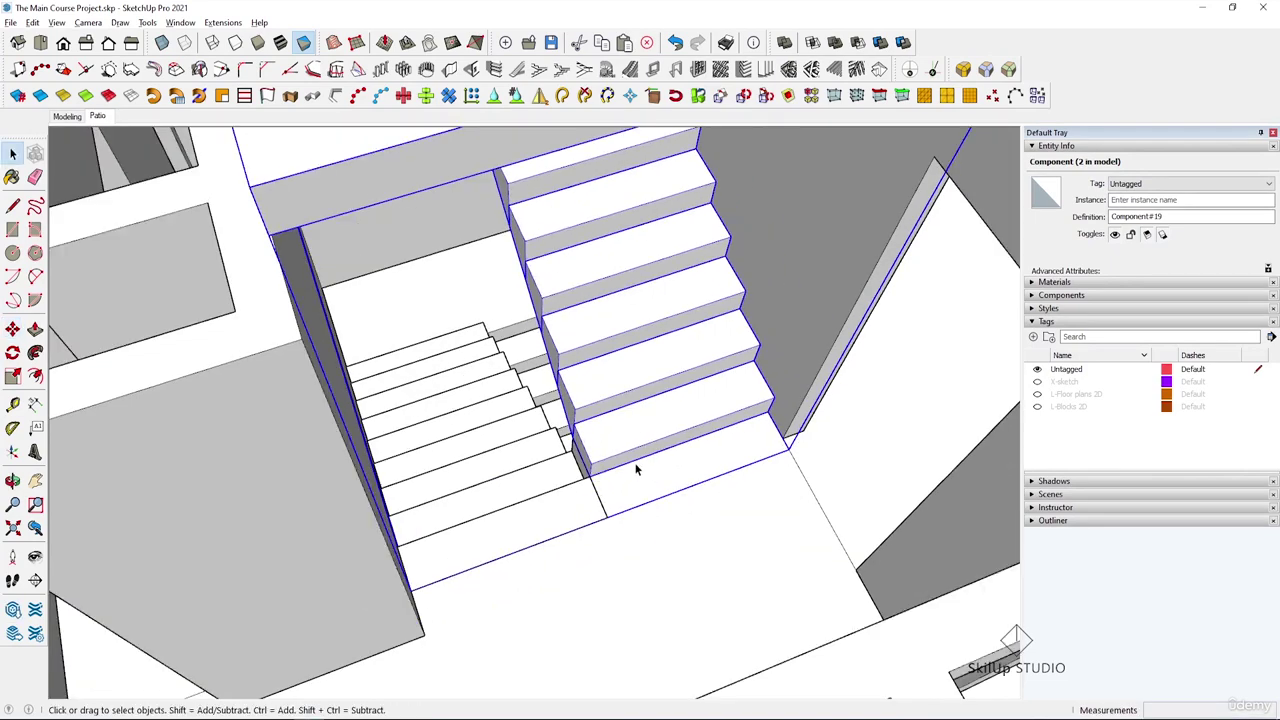
- Hide the upper-floor wall group surrounding the stairwell
middle_drag(630, 468, 631, 417)
scroll(631, 417, down, 4)
right_click(801, 311)
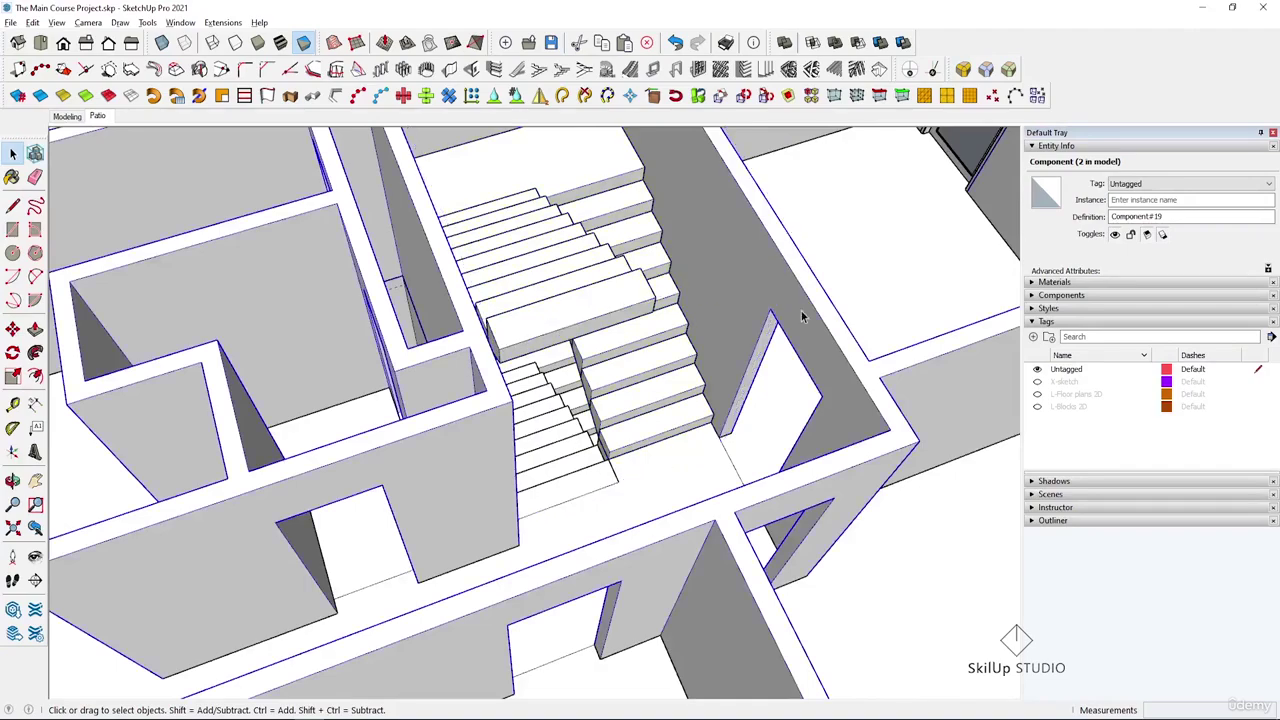
click(862, 352)
- Open the upper floor slab group and push the stair opening's edge face back to the far edge of the lower flight's top step
middle_drag(682, 394, 964, 371)
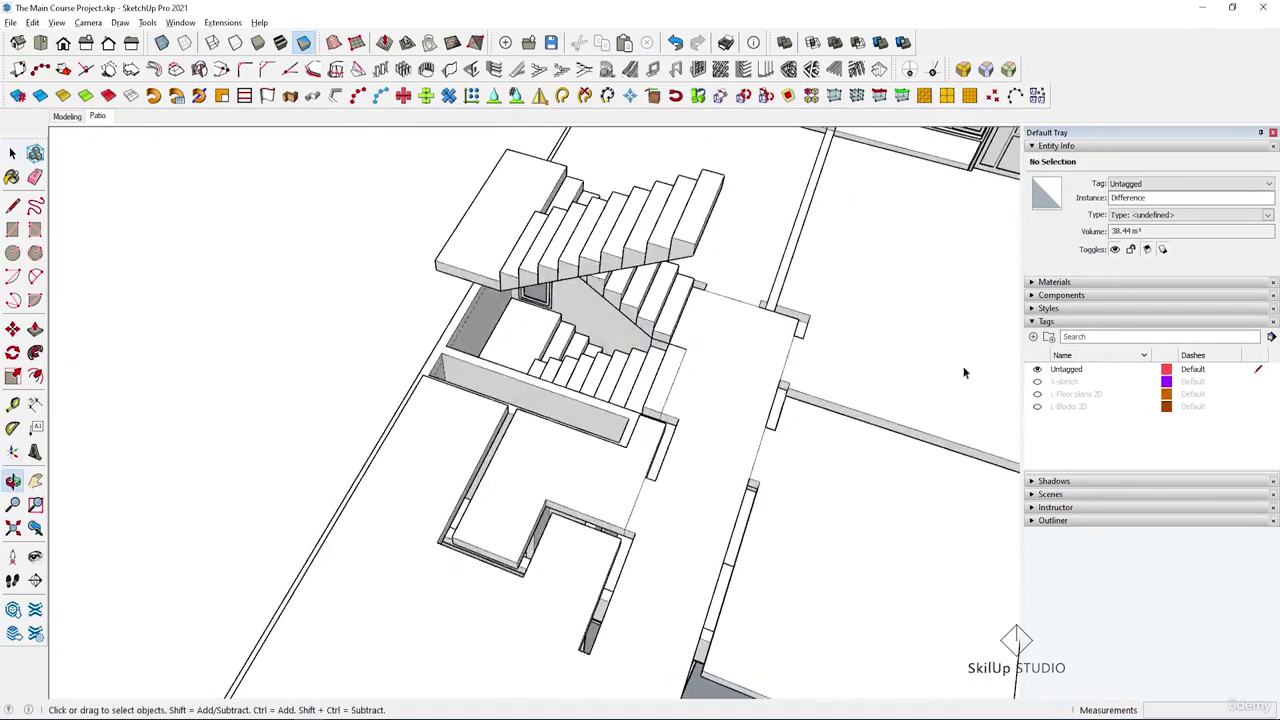
scroll(629, 421, up, 3)
middle_drag(629, 421, 823, 284)
scroll(744, 266, up, 3)
scroll(824, 286, up, 3)
click(829, 311)
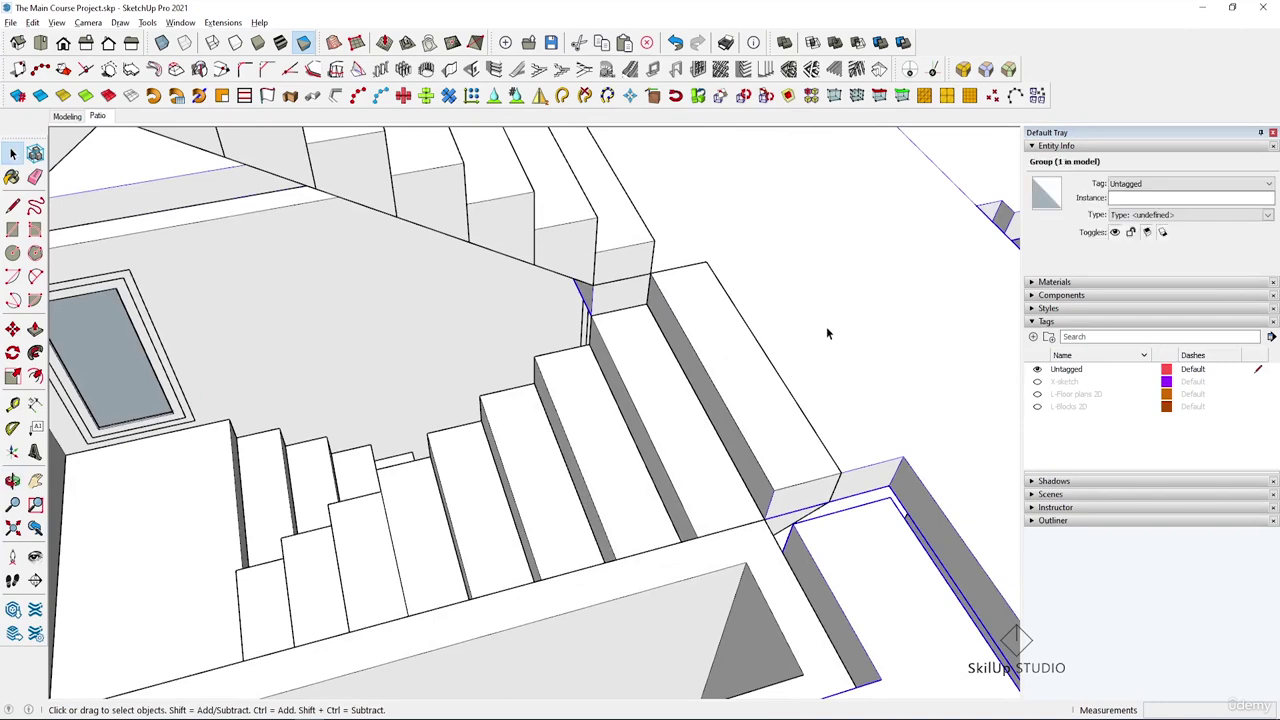
double_click(827, 329)
click(827, 329)
key(ctrl+a)
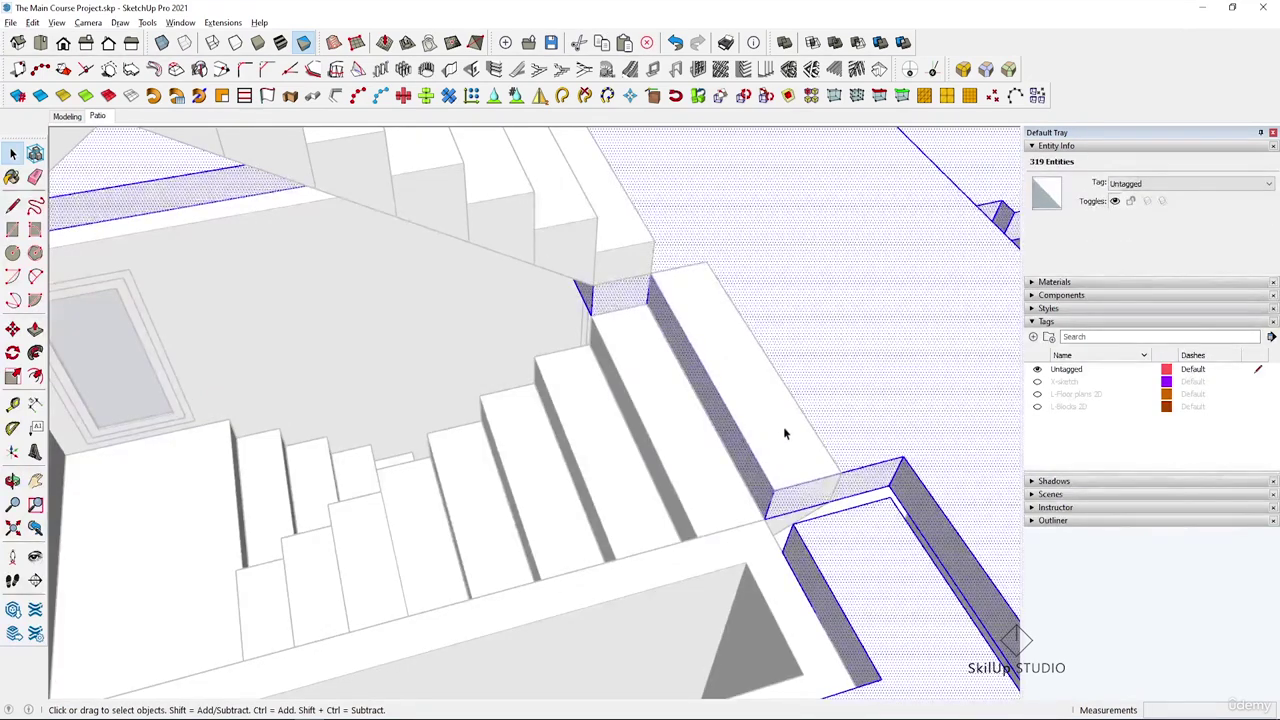
key(p)
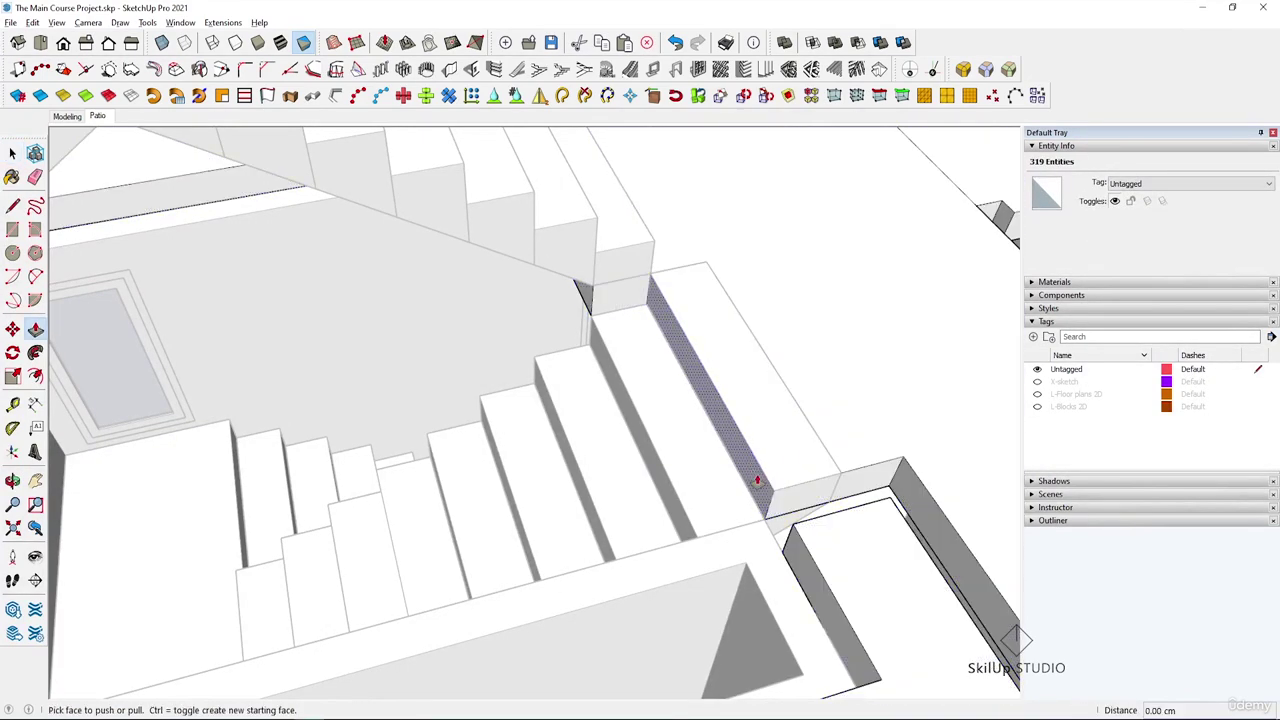
click(760, 478)
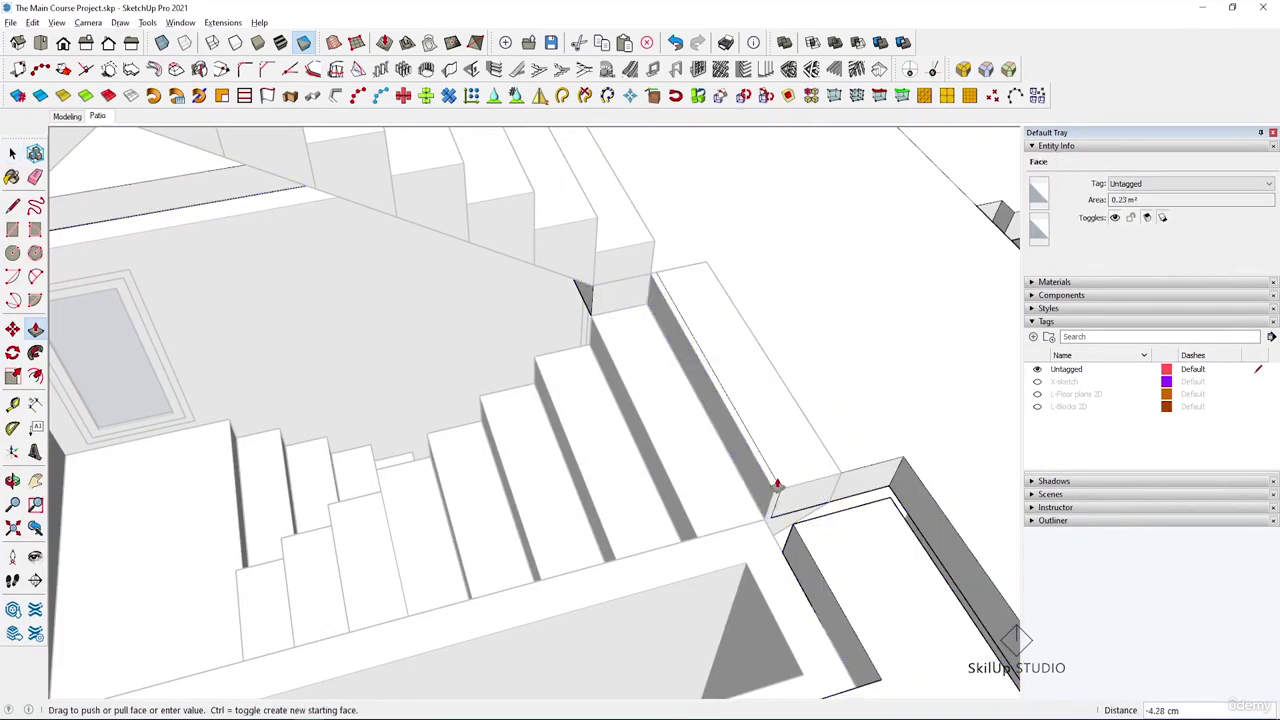
click(834, 481)
key(space)
- Push the slab's edge face beneath the upper flight's first step back in line with the lower flight's top riser
middle_drag(611, 300, 678, 265)
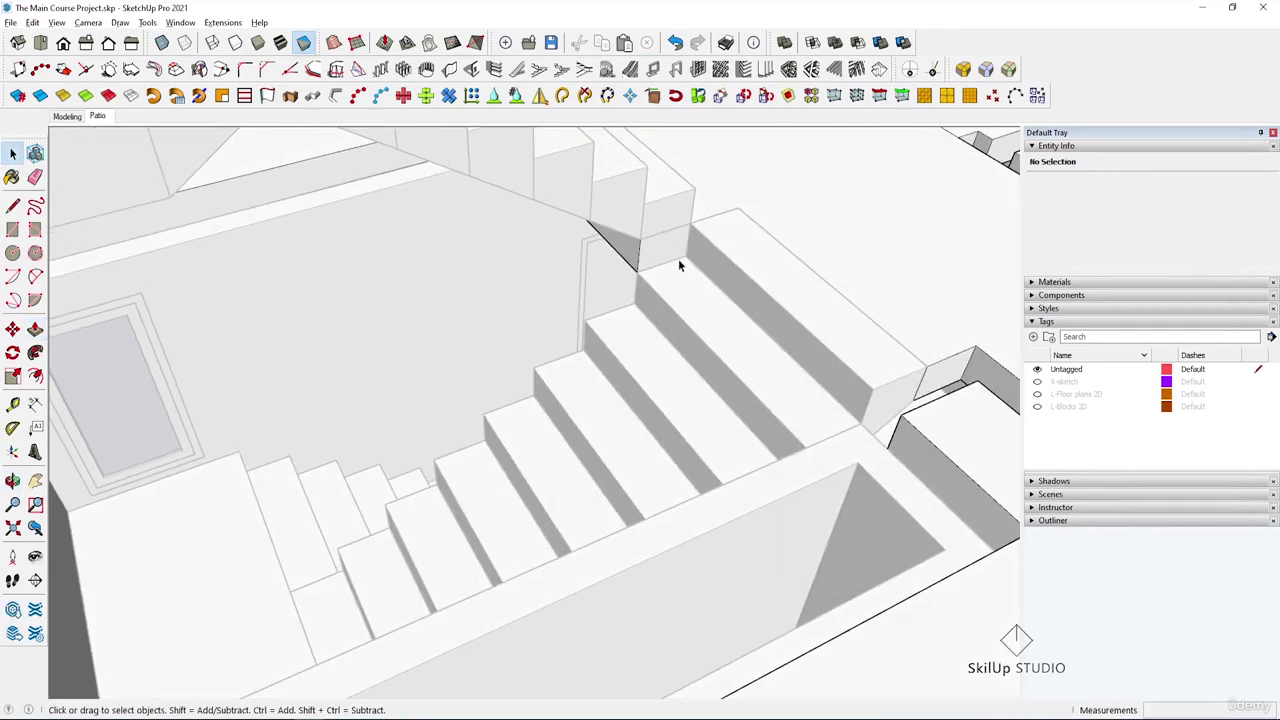
key(p)
click(627, 256)
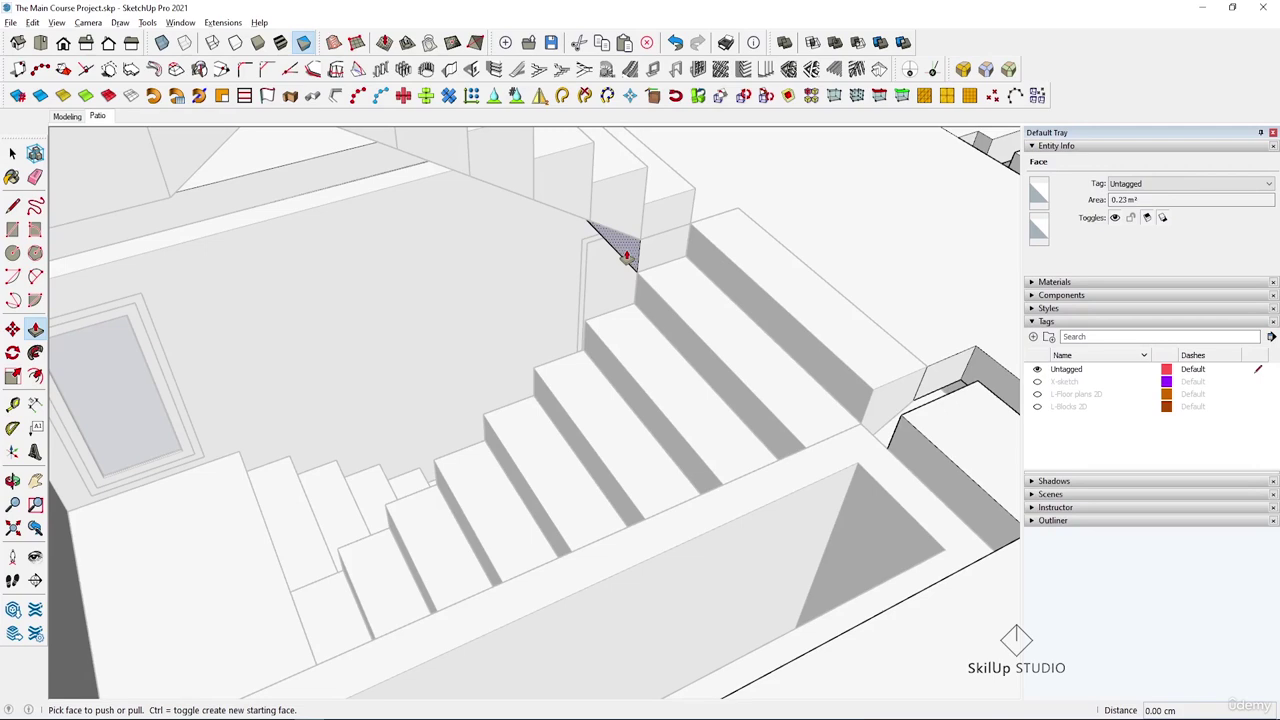
click(673, 236)
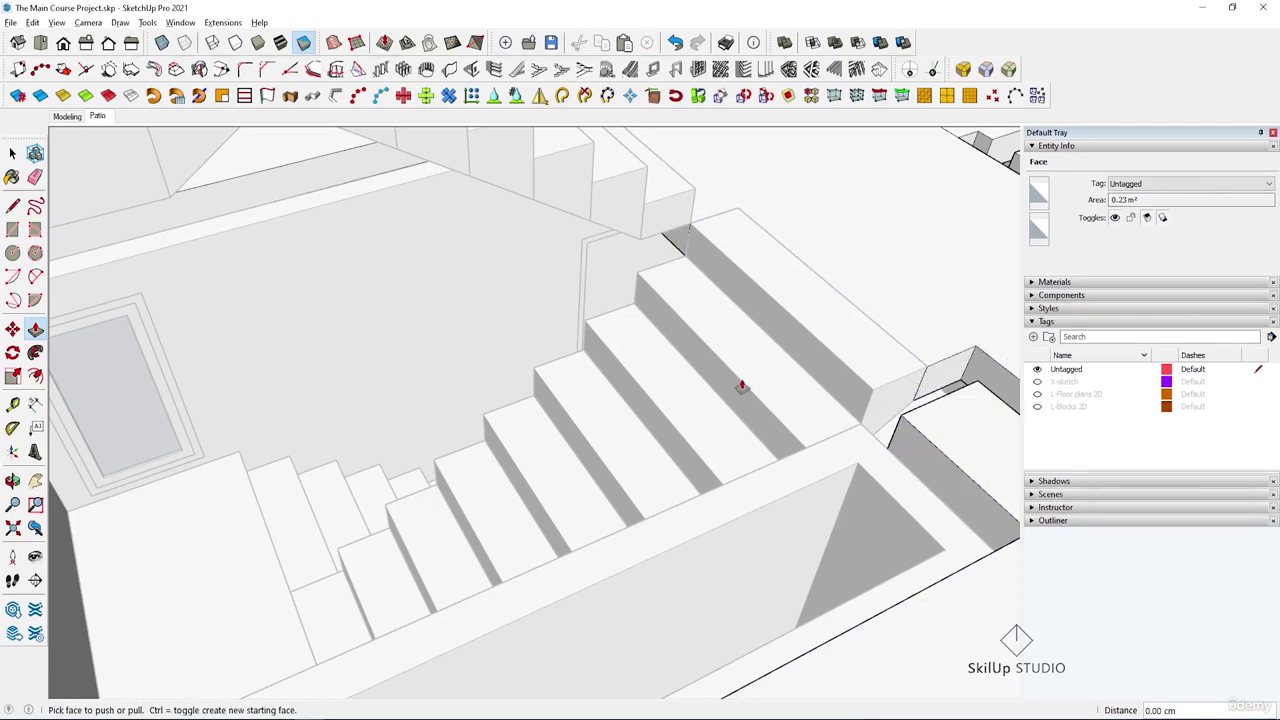
key(space)
scroll(668, 206, up, 2)
scroll(668, 206, up, 2)
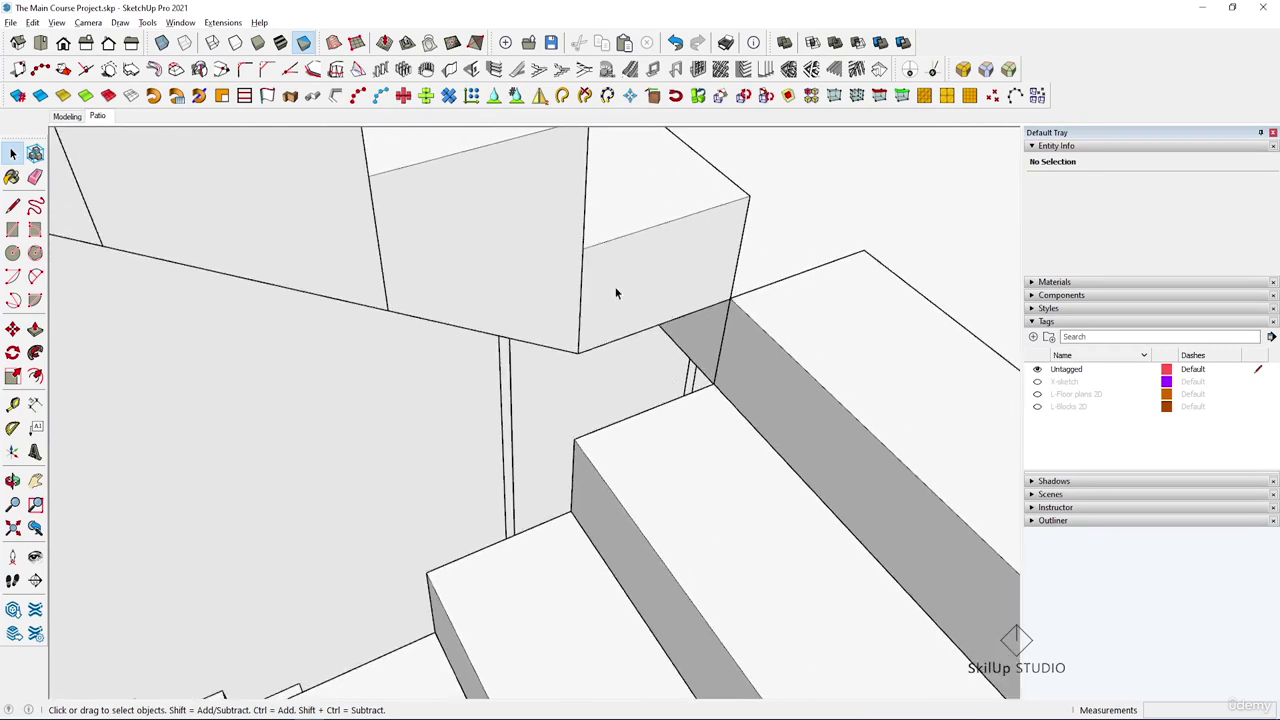
click(617, 294)
scroll(624, 285, down, 2)
double_click(626, 277)
click(626, 277)
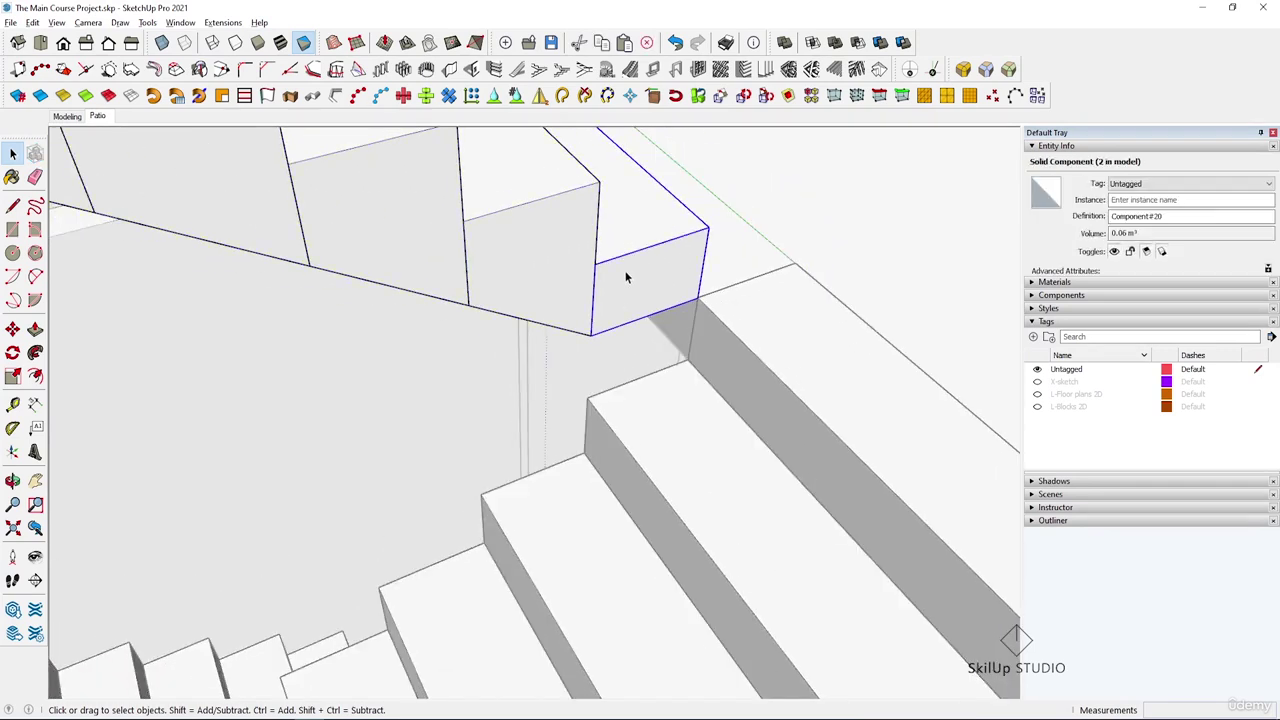
right_click(626, 277)
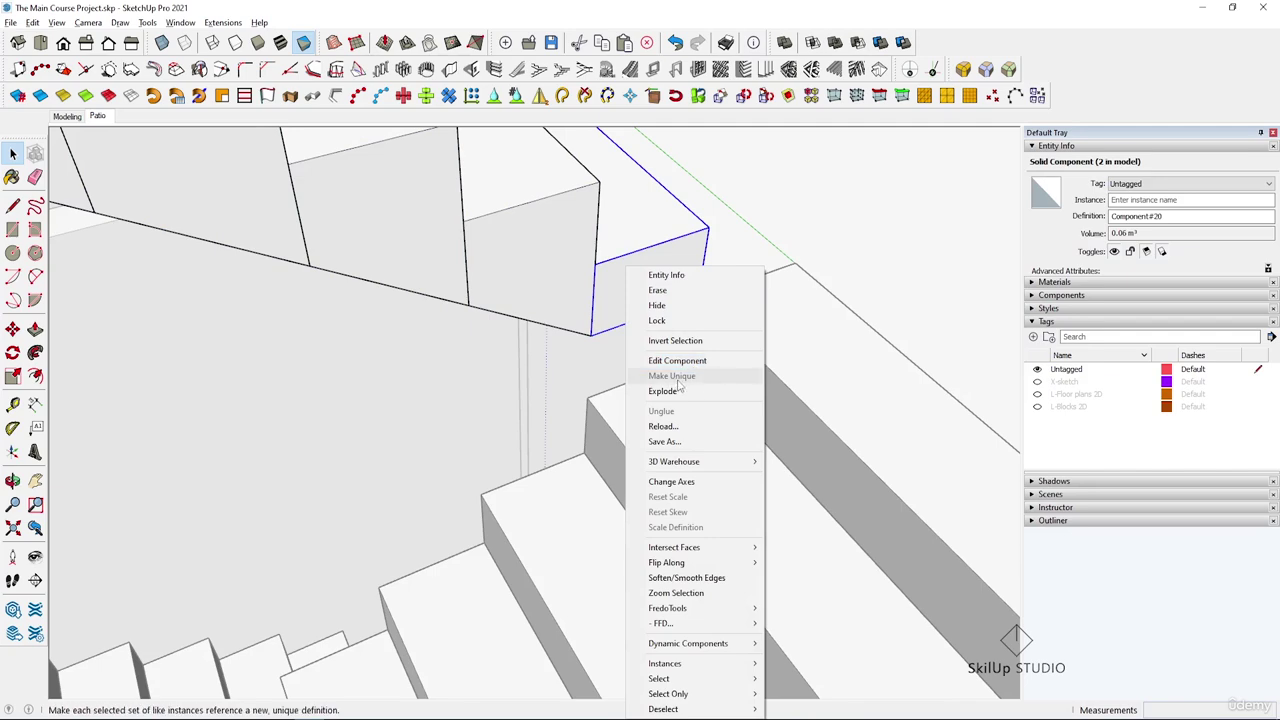
click(590, 349)
scroll(590, 352, down, 4)
click(591, 355)
scroll(591, 350, down, 4)
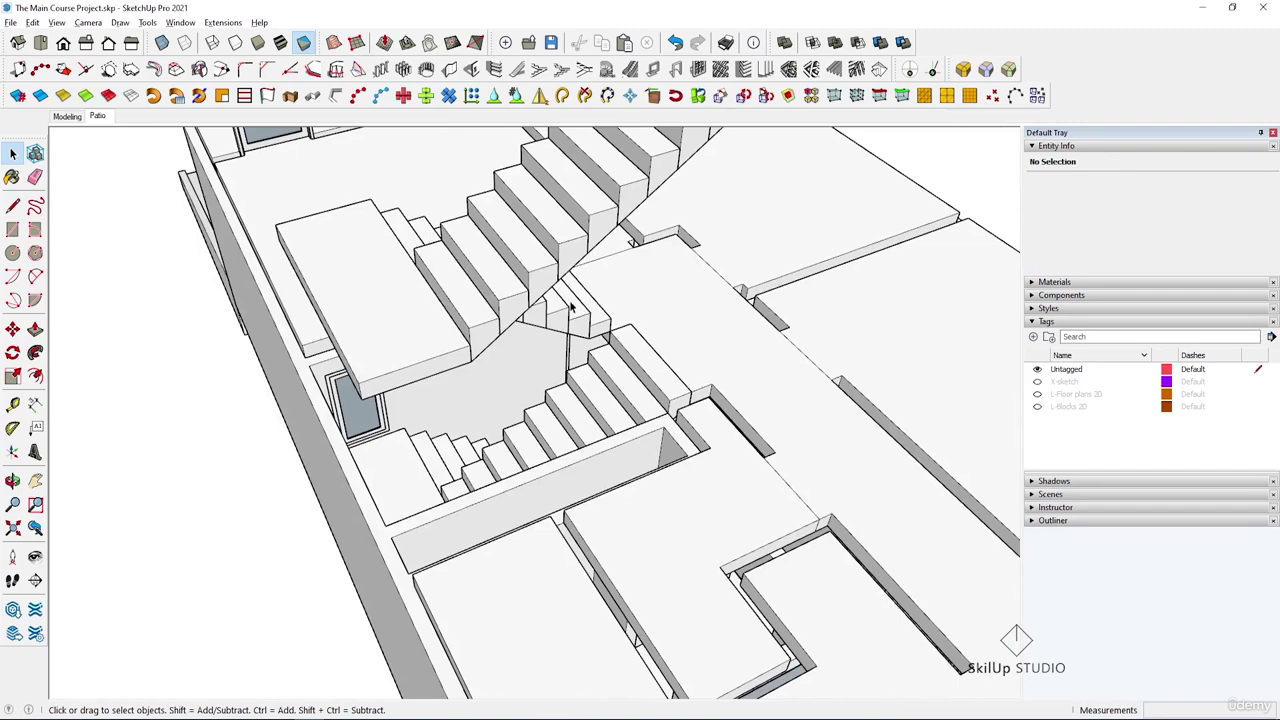
- Make the upper staircase copy a unique component
click(475, 327)
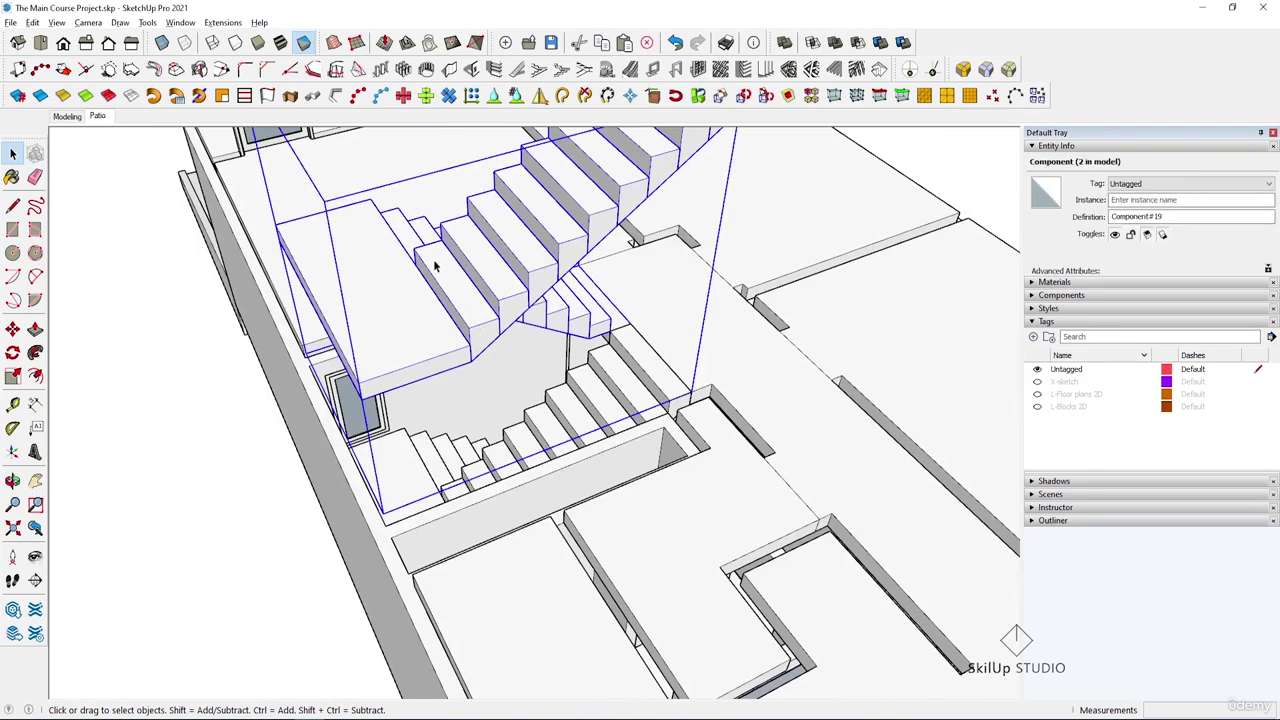
right_click(512, 248)
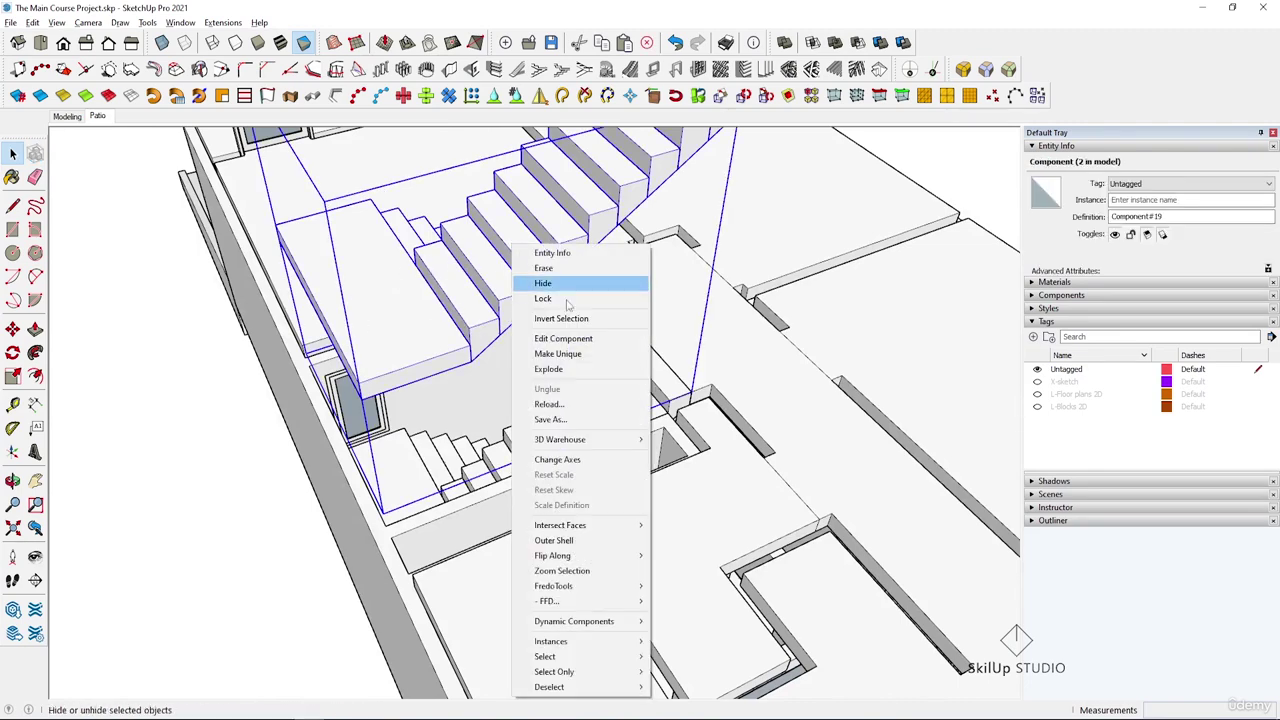
click(585, 337)
- Open the upper staircase and make its lowest step a unique component
scroll(614, 337, up, 3)
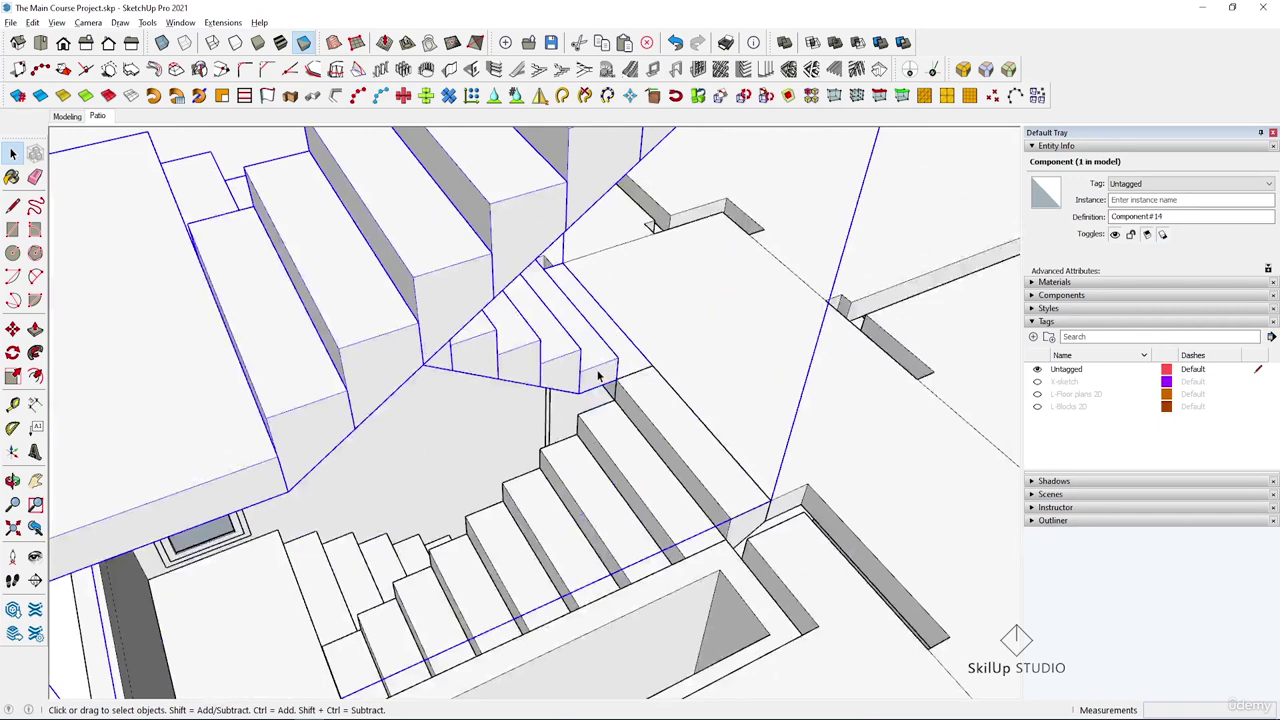
scroll(598, 372, up, 3)
click(595, 372)
scroll(588, 380, up, 2)
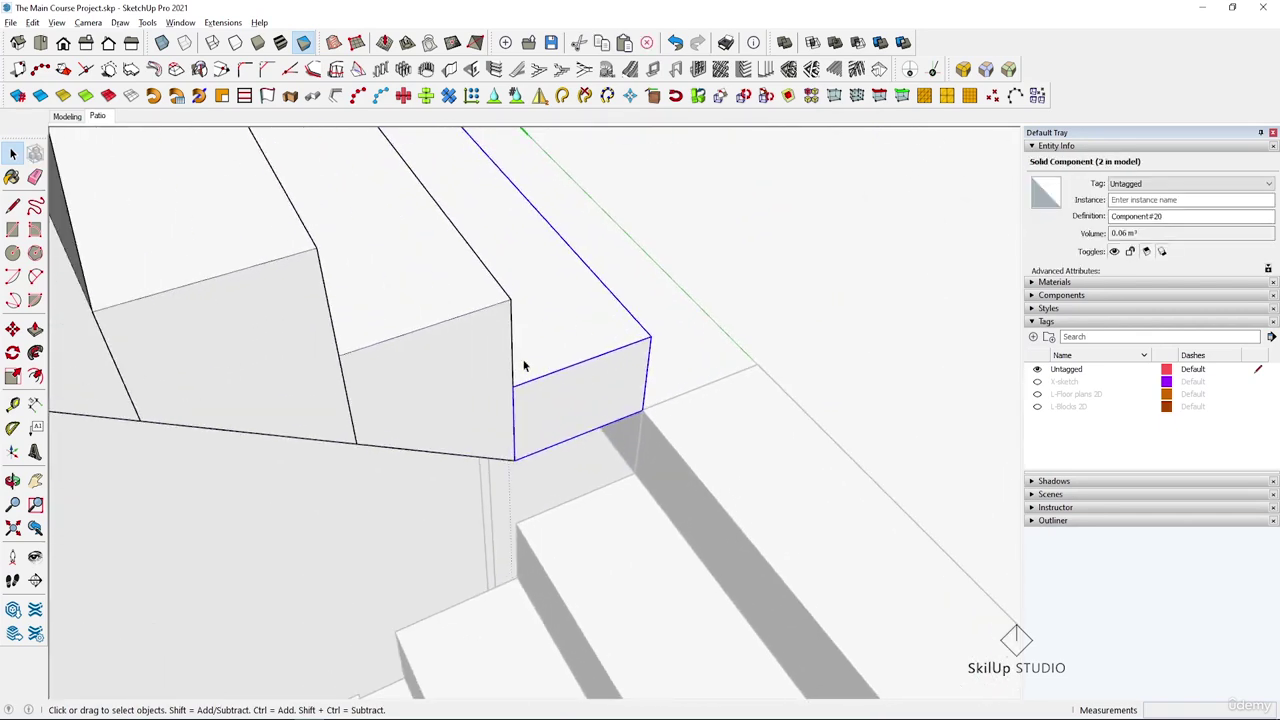
scroll(566, 360, down, 3)
right_click(566, 360)
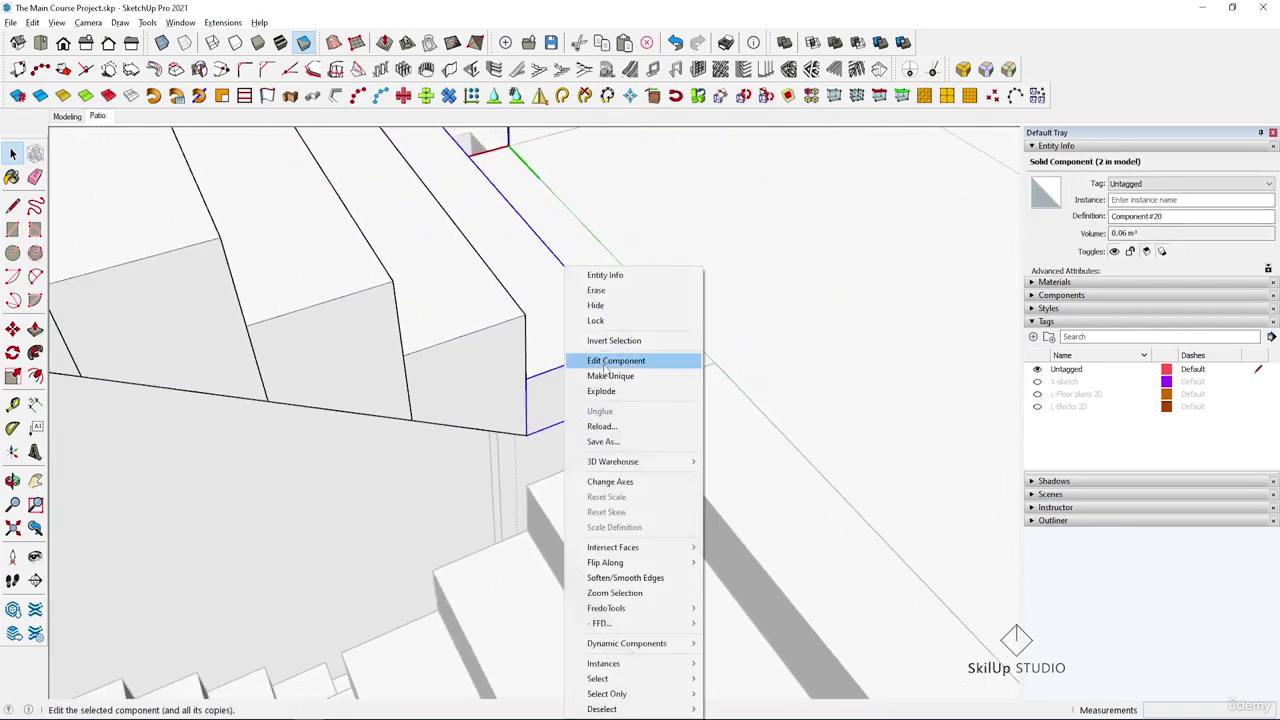
click(608, 375)
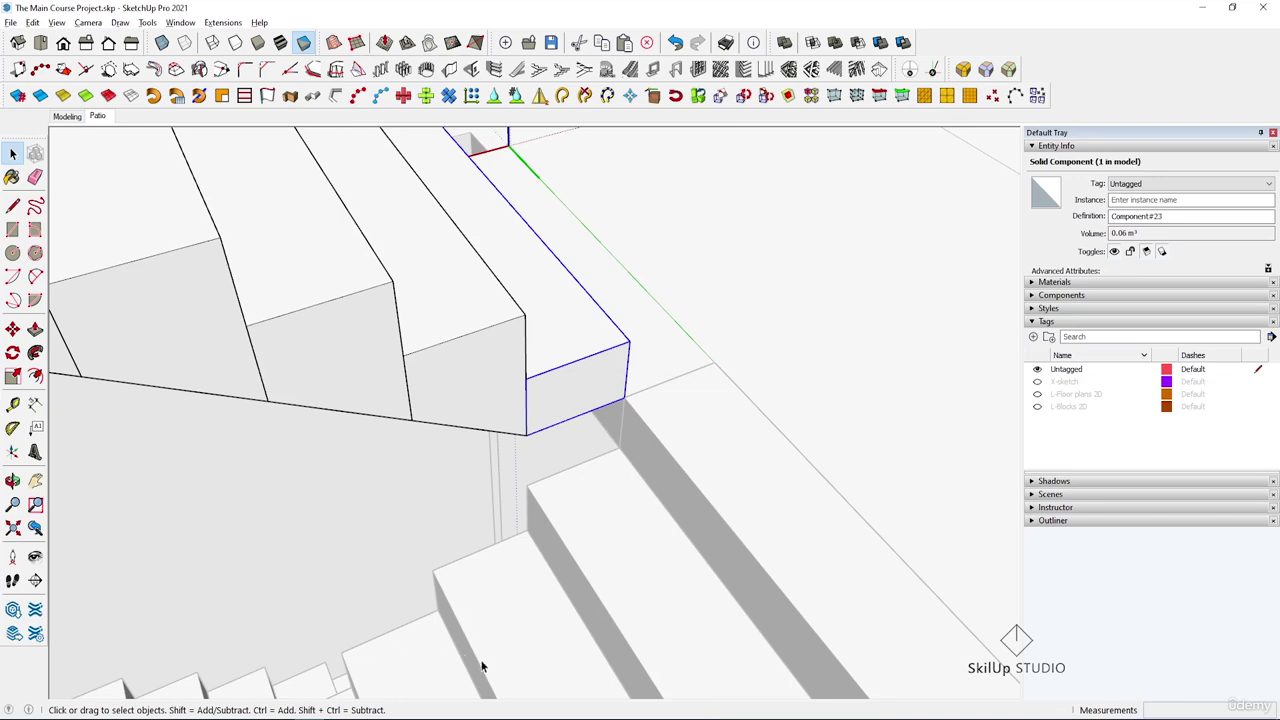
- Inside the upper staircase's lowest step, move its bottom outer edge down by one riser height, 18.30 cm, and close the component
scroll(581, 360, up, 3)
double_click(591, 382)
middle_drag(591, 382, 667, 13)
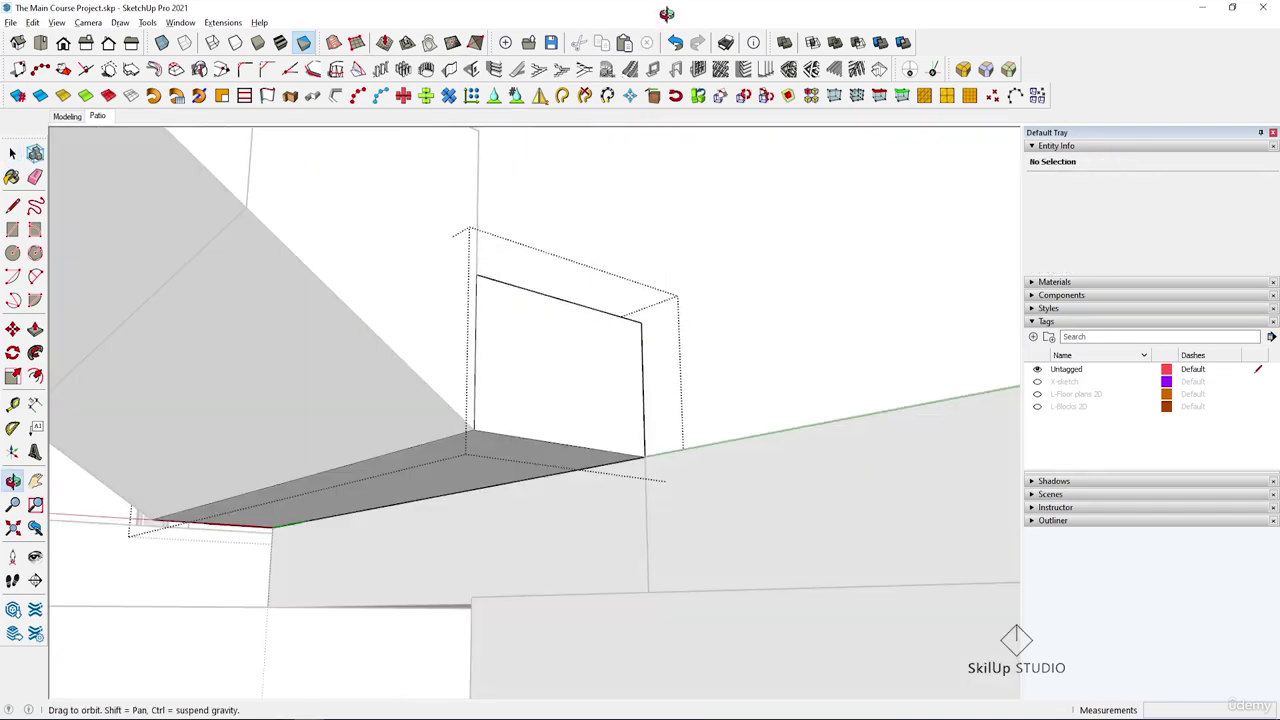
click(608, 464)
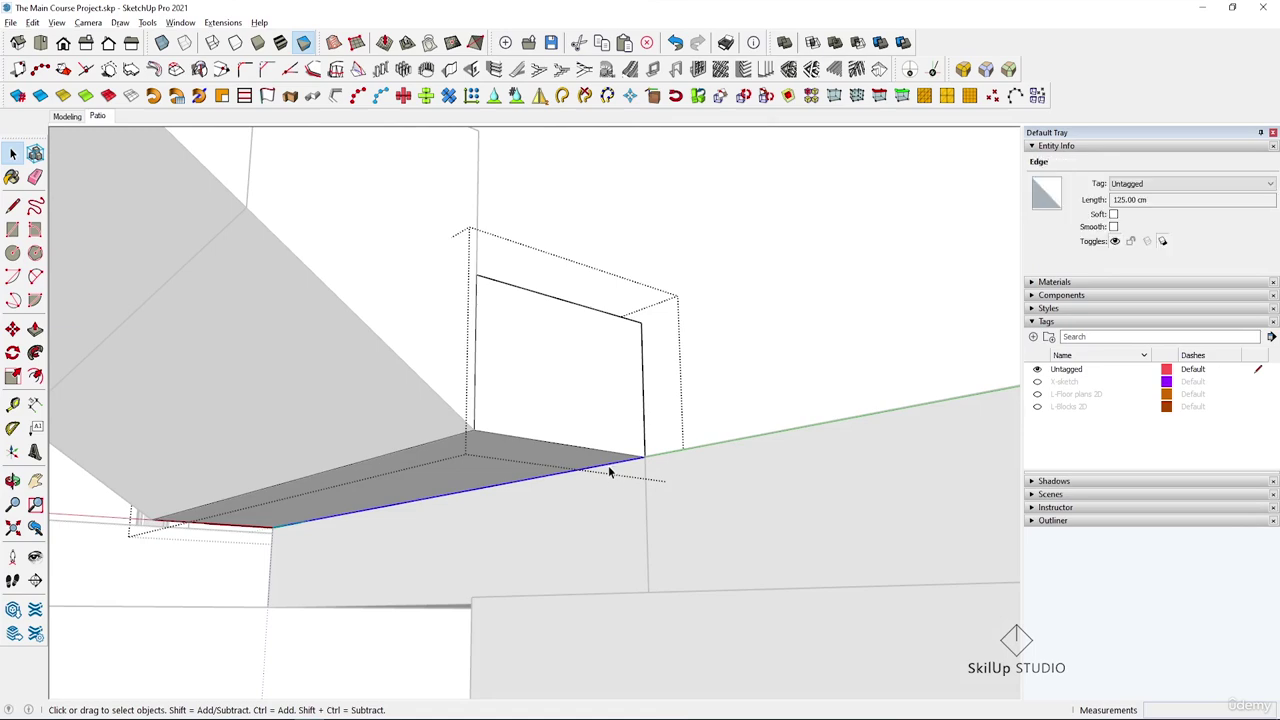
key(m)
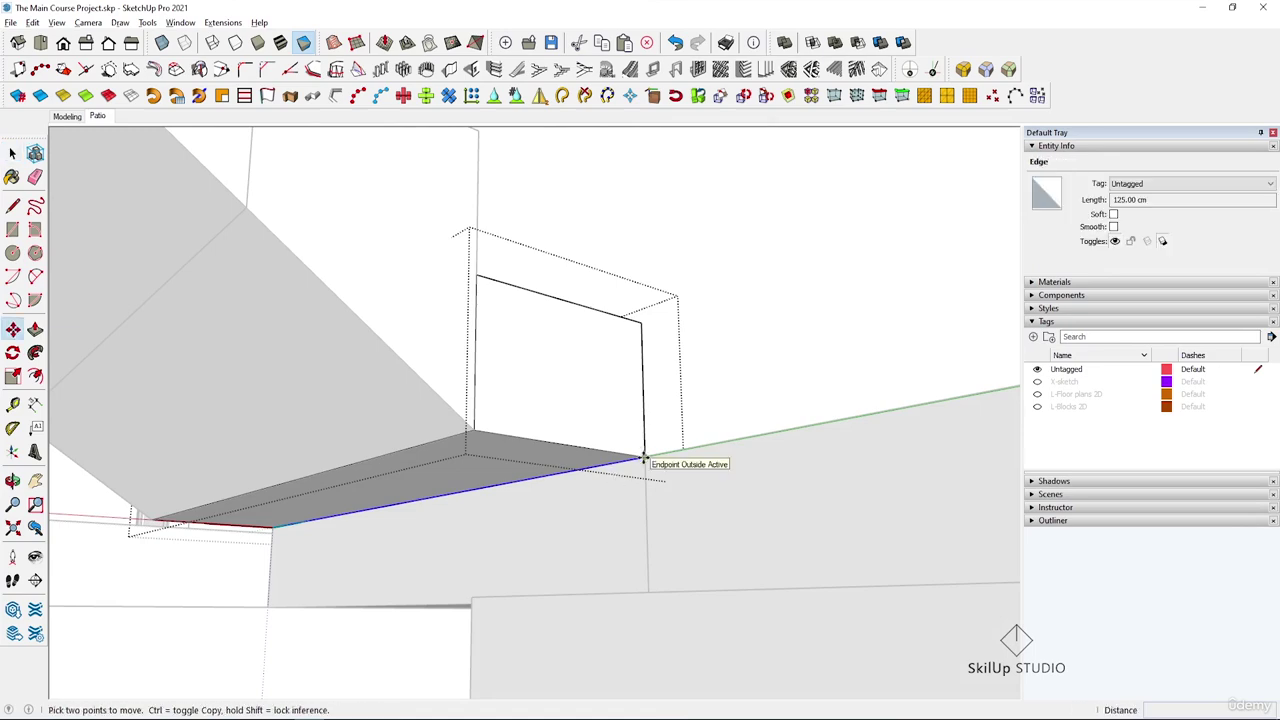
middle_drag(594, 457, 531, 523)
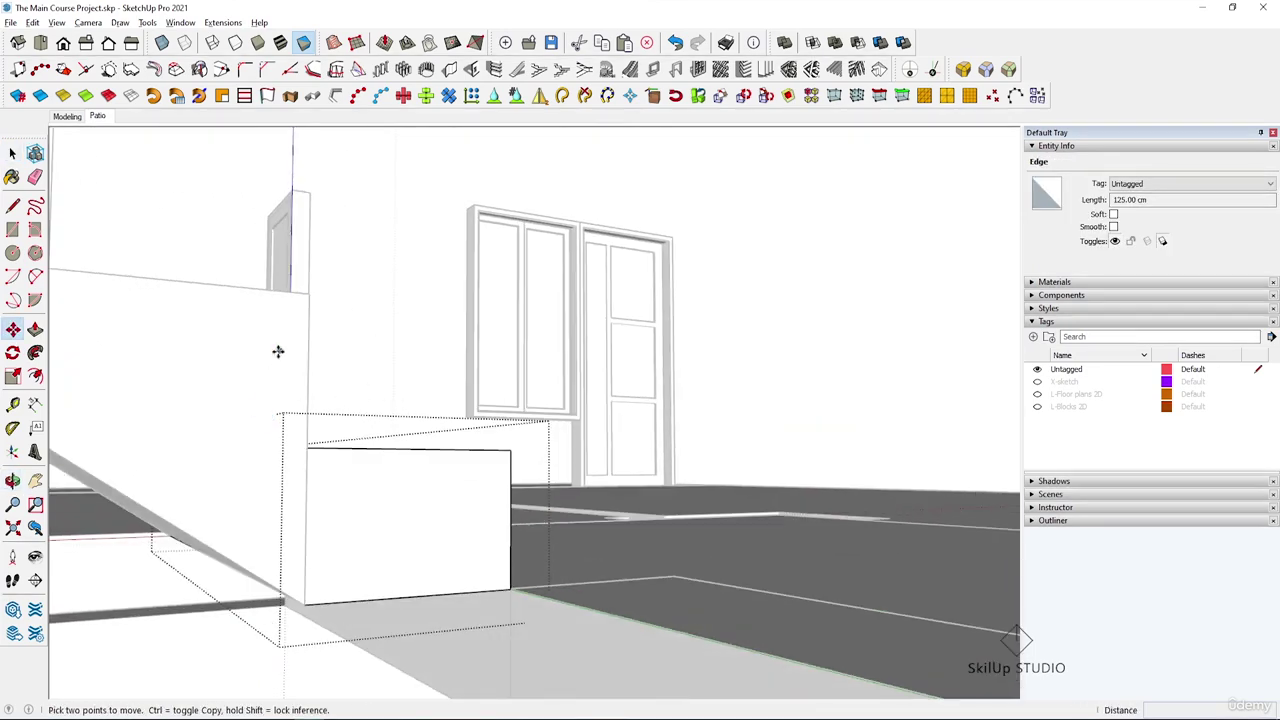
middle_drag(278, 351, 323, 263)
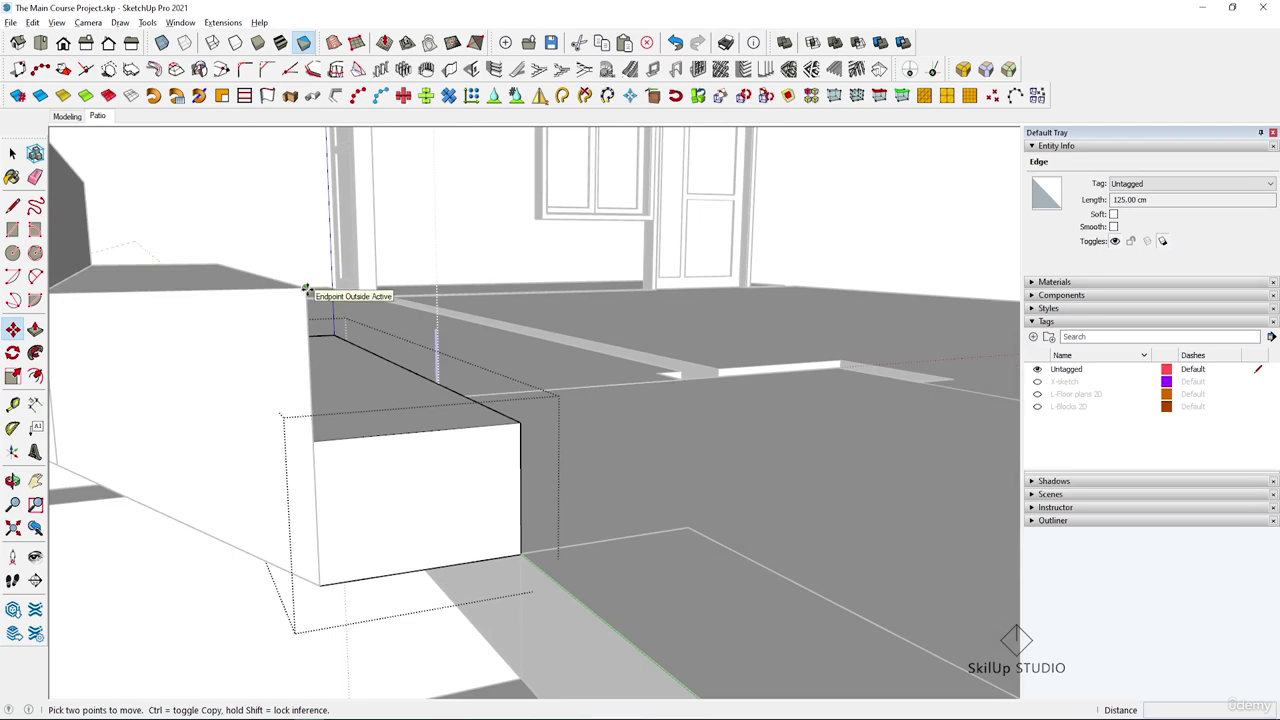
click(307, 290)
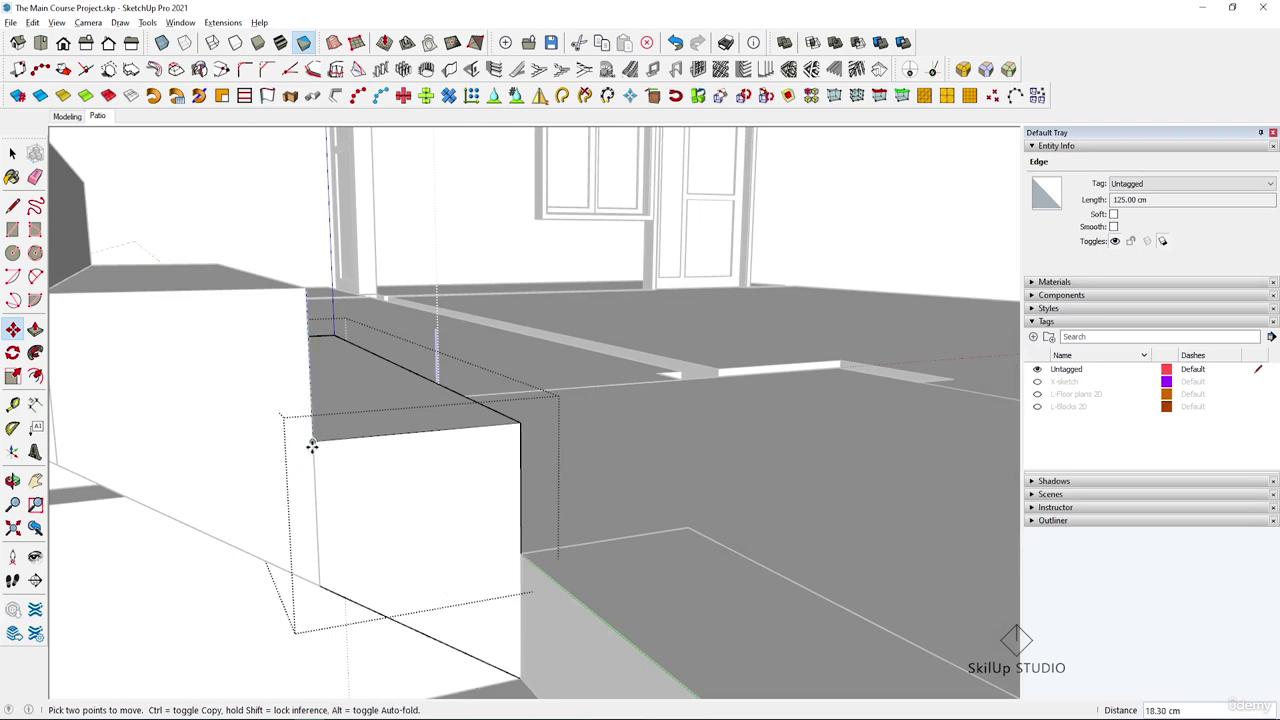
click(311, 440)
key(space)
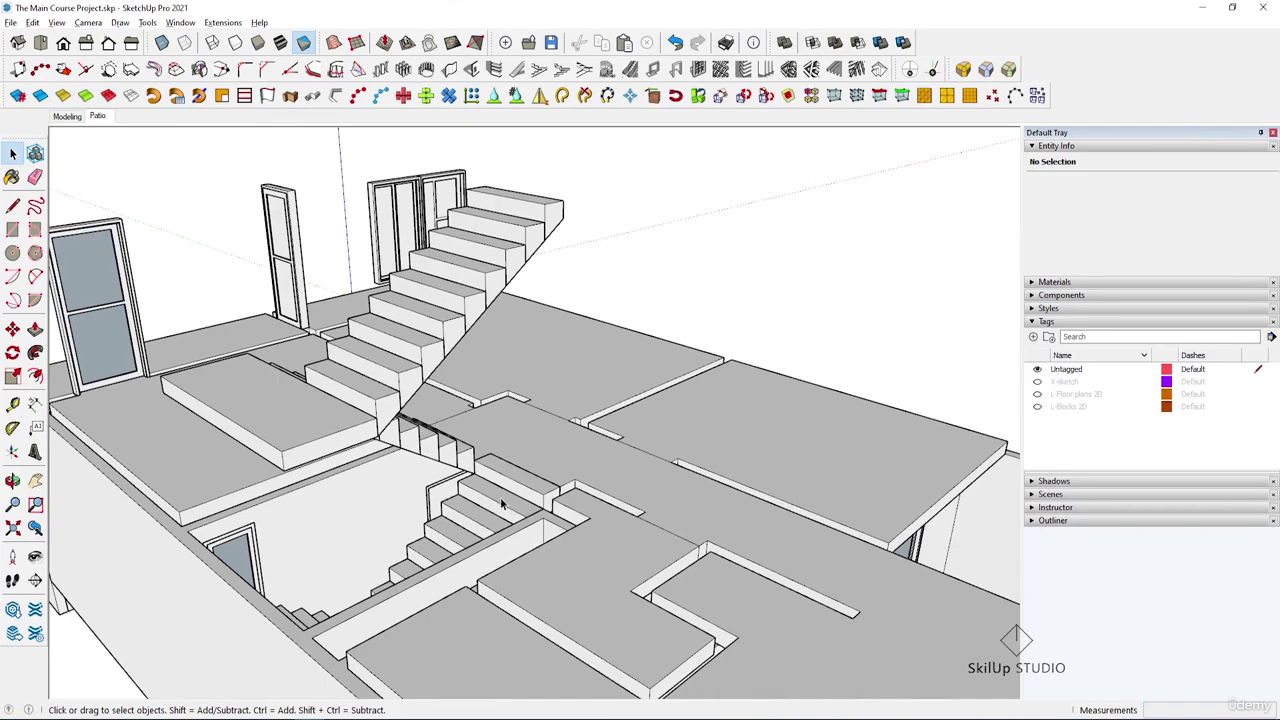
- Bring the hidden upper floor walls back around the staircase
scroll(491, 423, up, 3)
scroll(491, 529, down, 3)
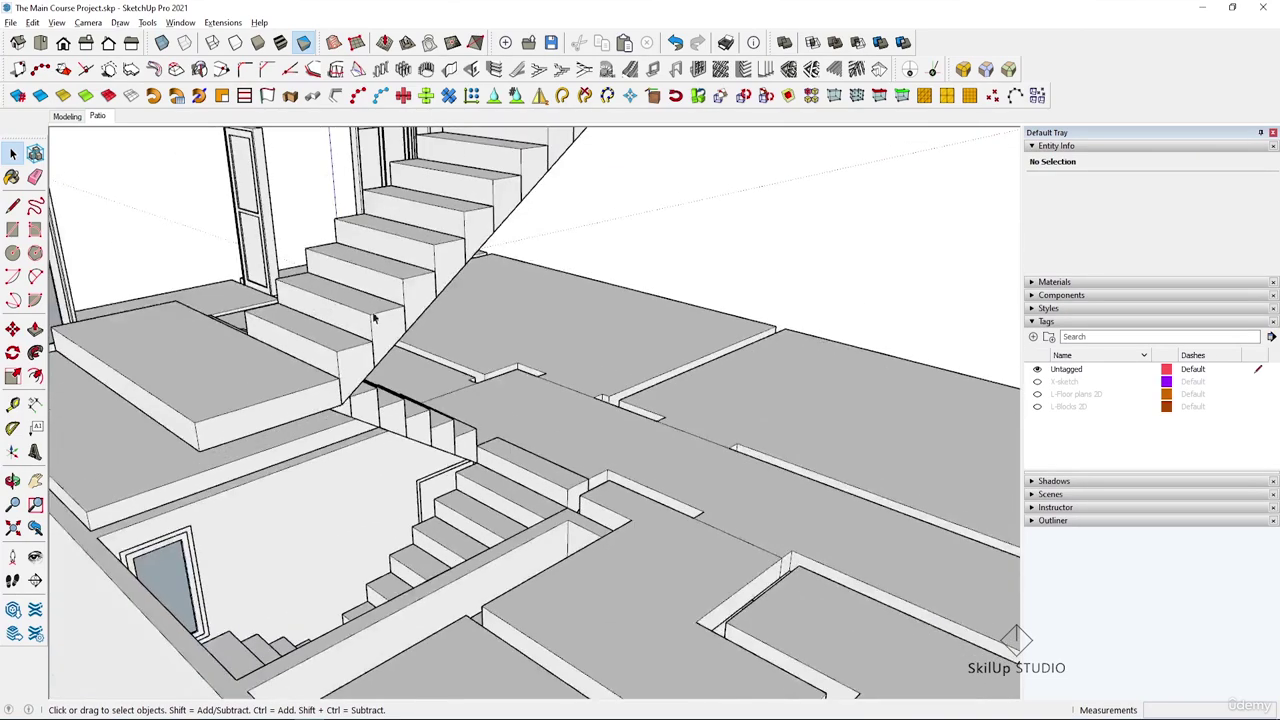
scroll(486, 414, down, 1)
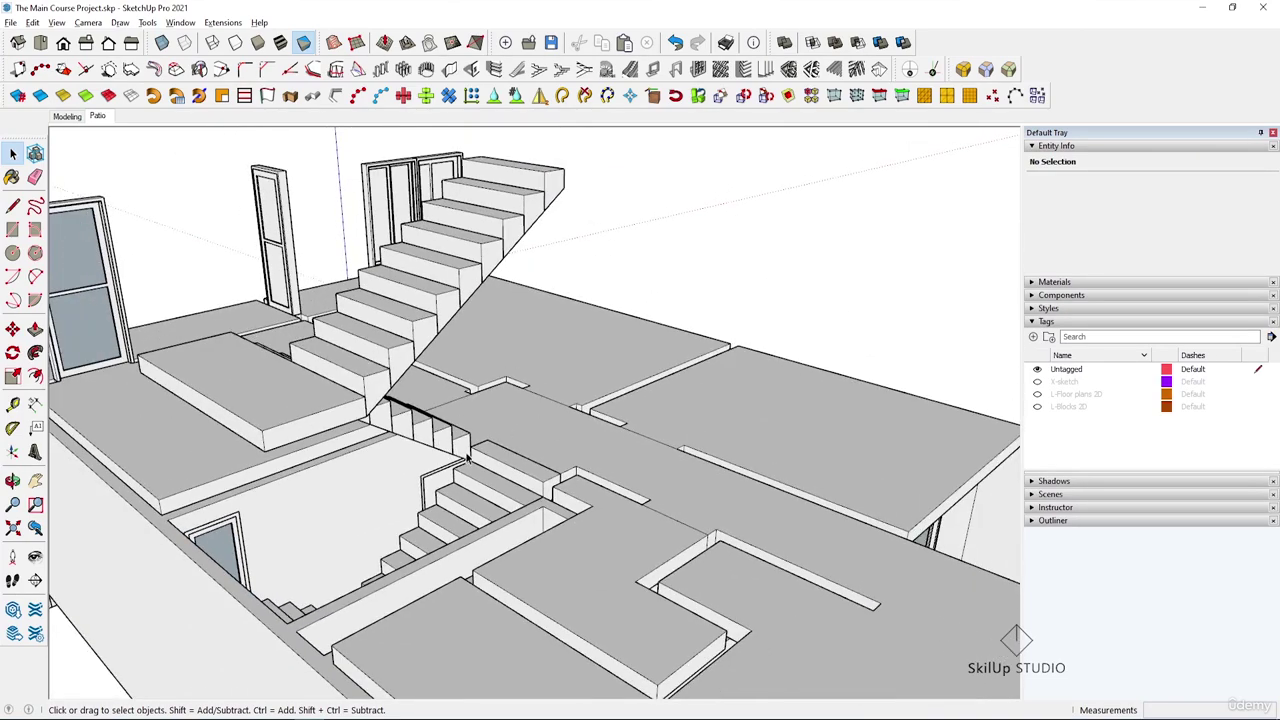
scroll(462, 422, up, 3)
scroll(491, 470, down, 2)
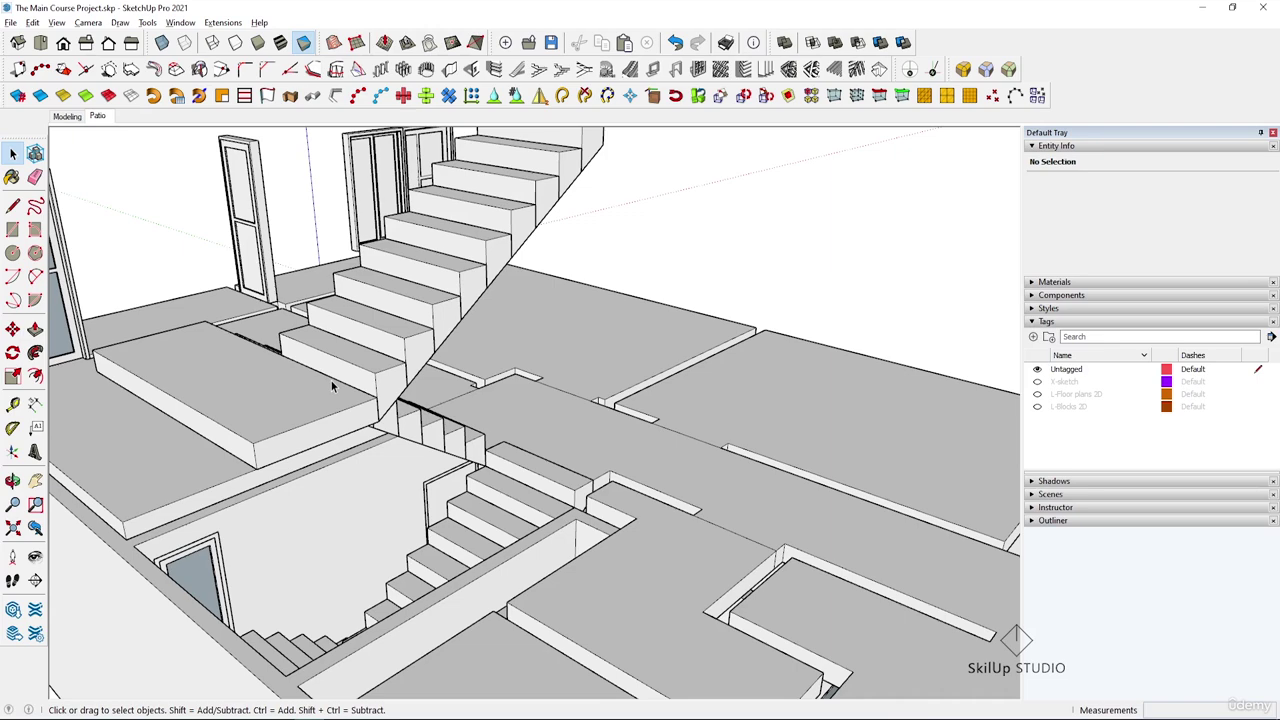
key(ctrl+z)
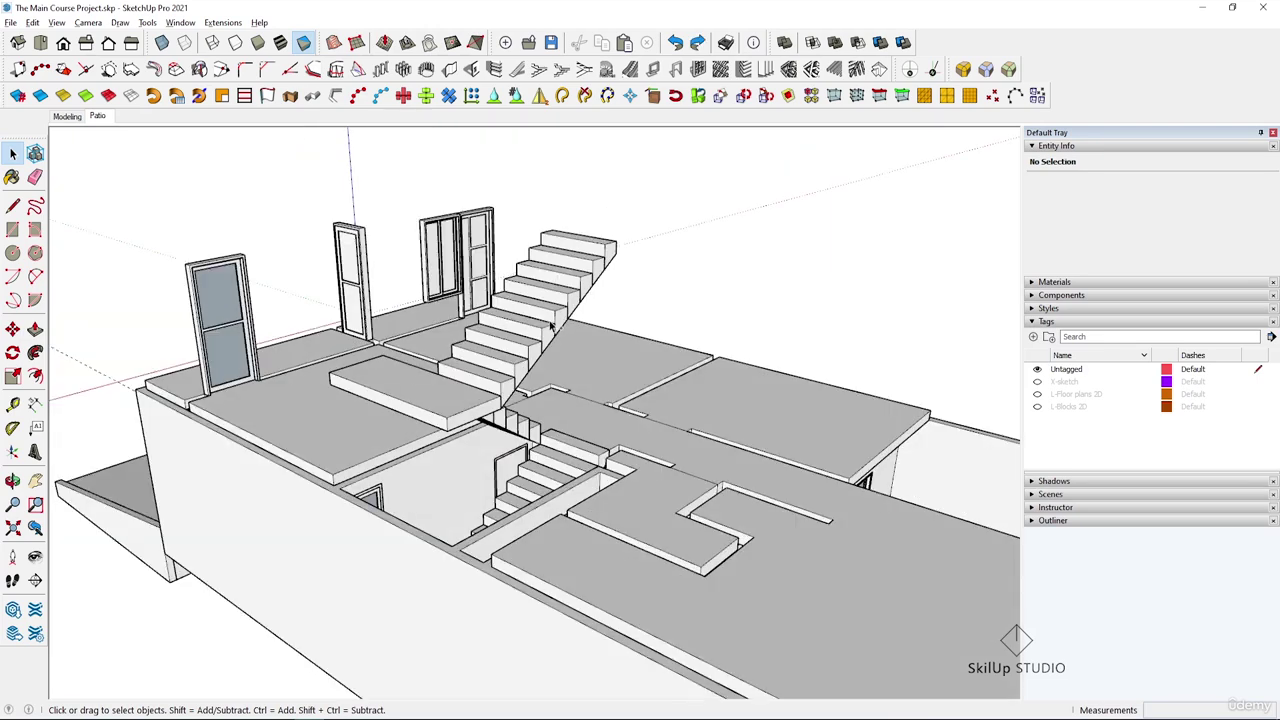
key(ctrl+y)
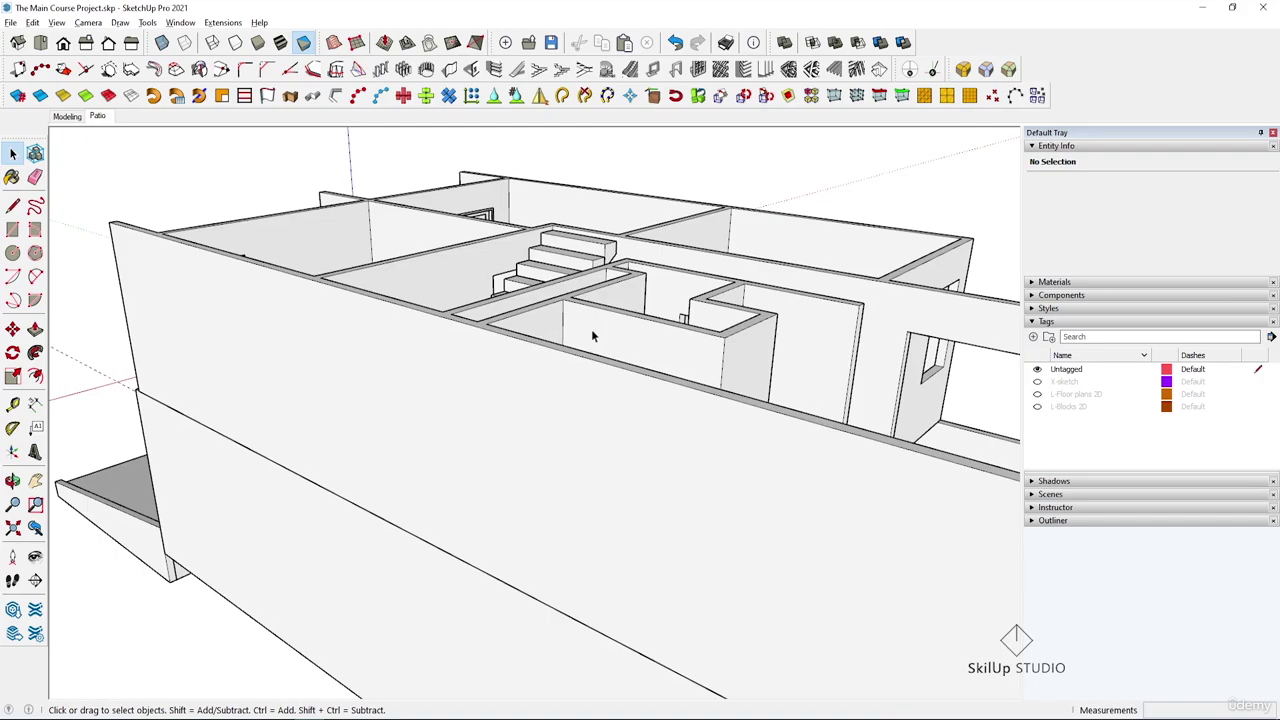
- Examine the upper floor's wall layout, staircase and door openings from above
scroll(591, 335, down, 2)
middle_drag(591, 335, 367, 428)
scroll(558, 598, up, 2)
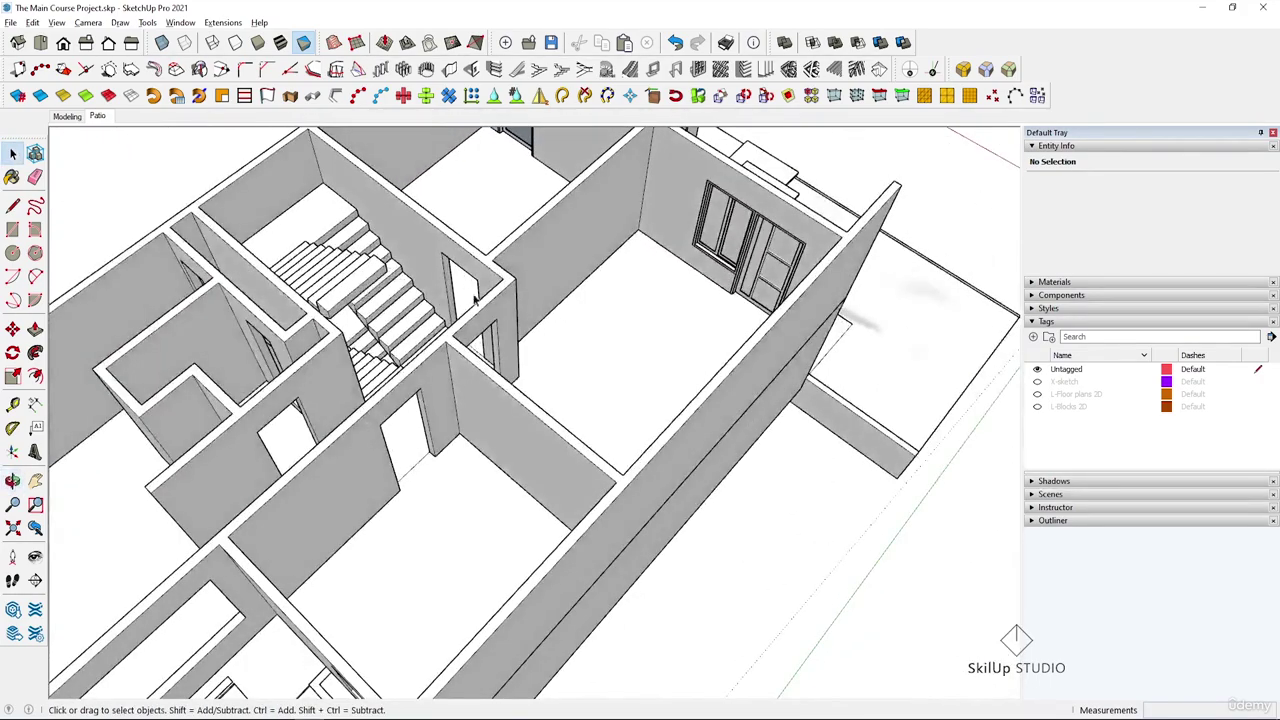
scroll(475, 300, down, 3)
middle_drag(366, 305, 478, 282)
scroll(479, 281, down, 4)
scroll(502, 186, up, 3)
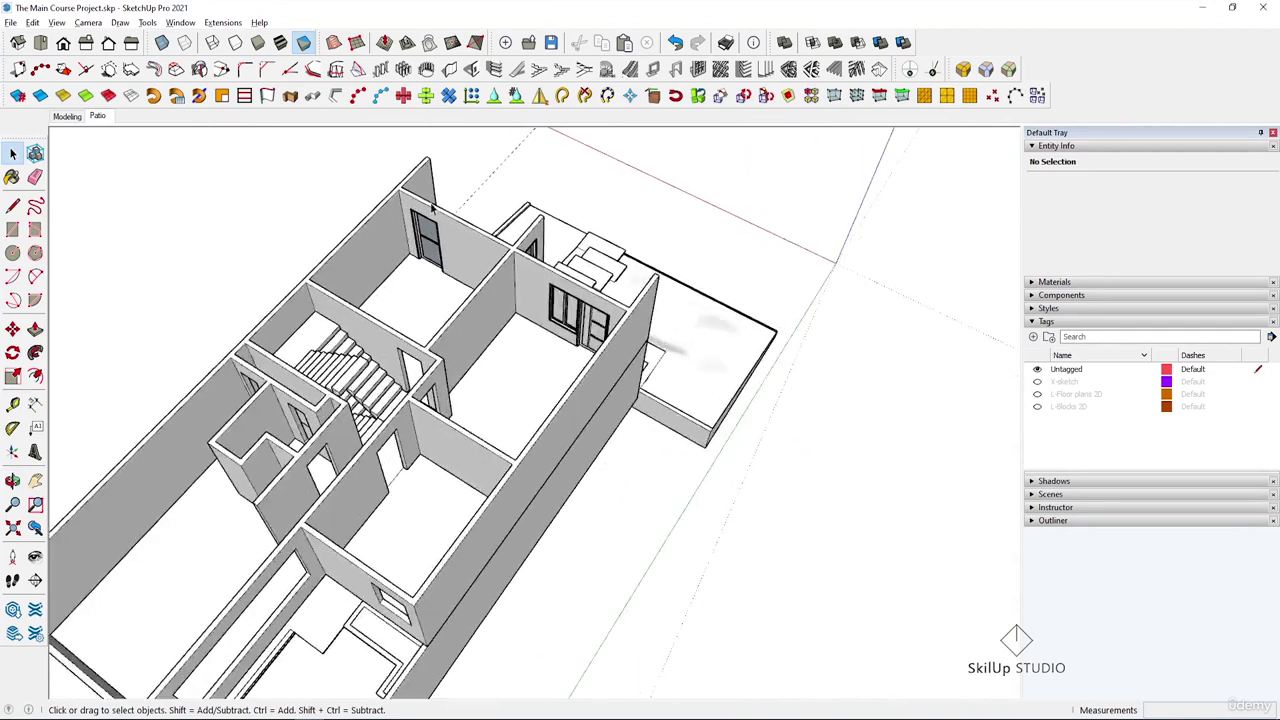
scroll(433, 207, up, 1)
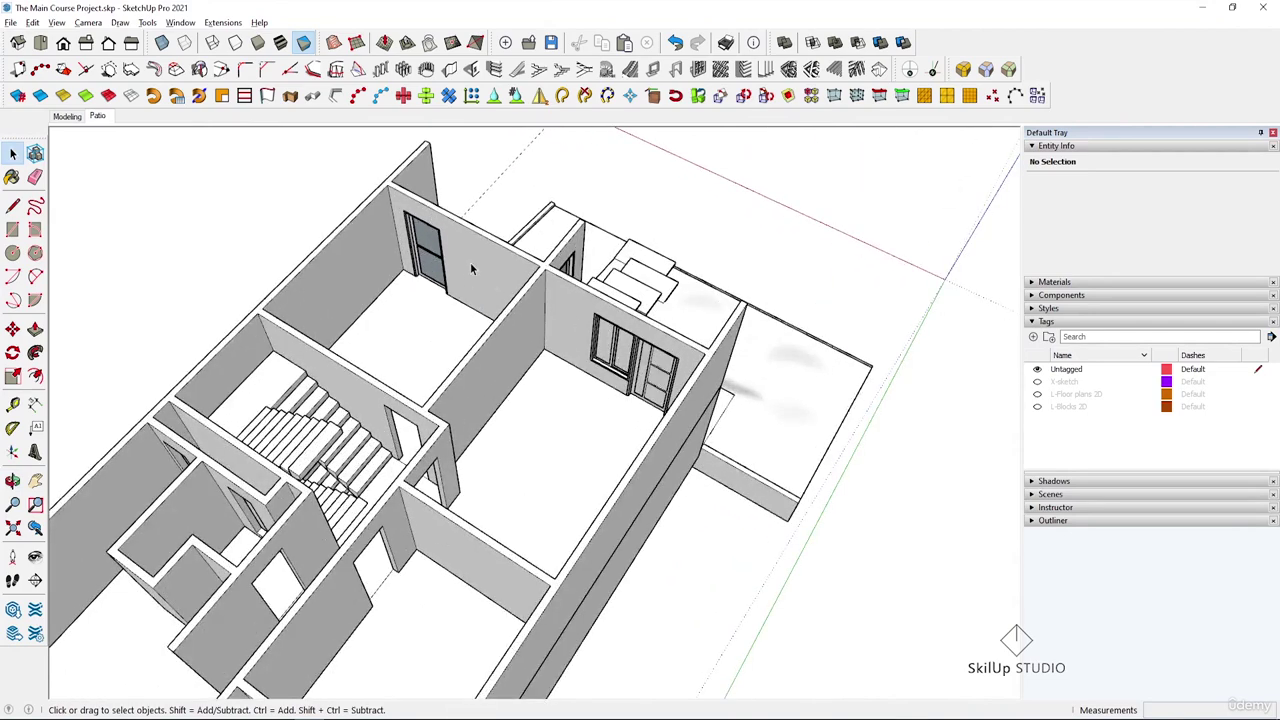
- Set the camera to the standard front view and frame the whole house and front yard
middle_drag(540, 352, 518, 255)
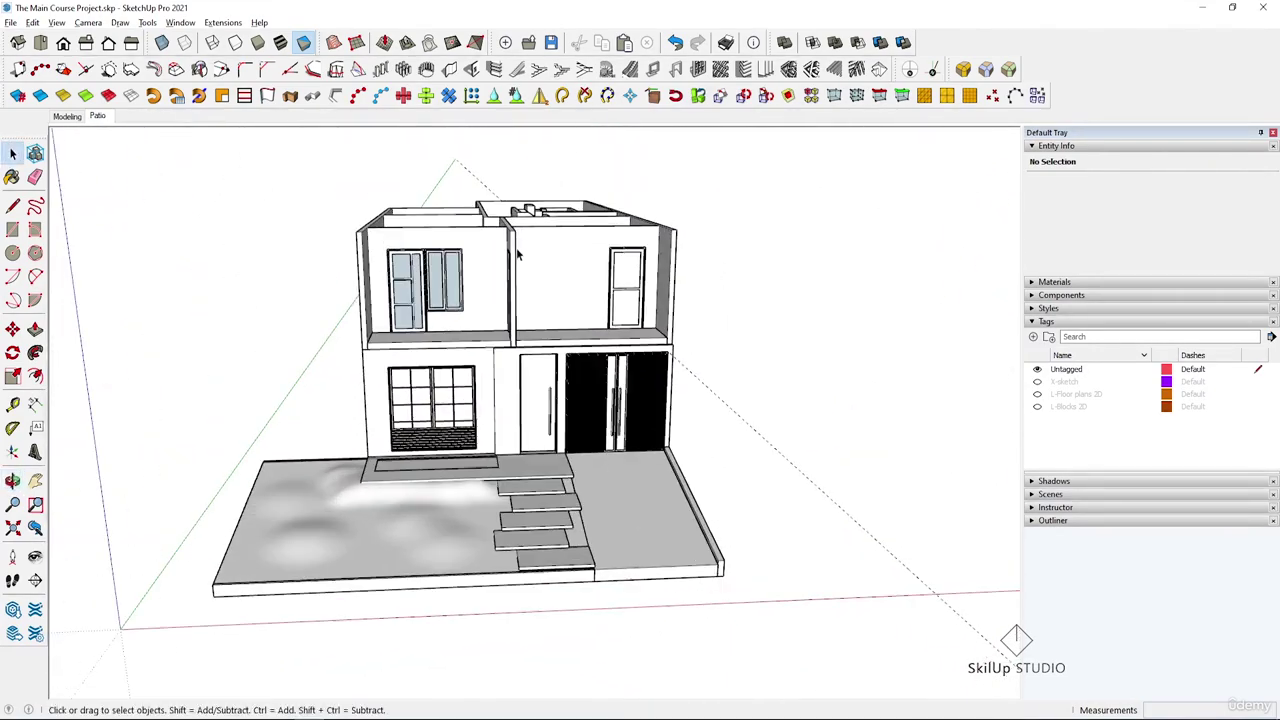
click(63, 42)
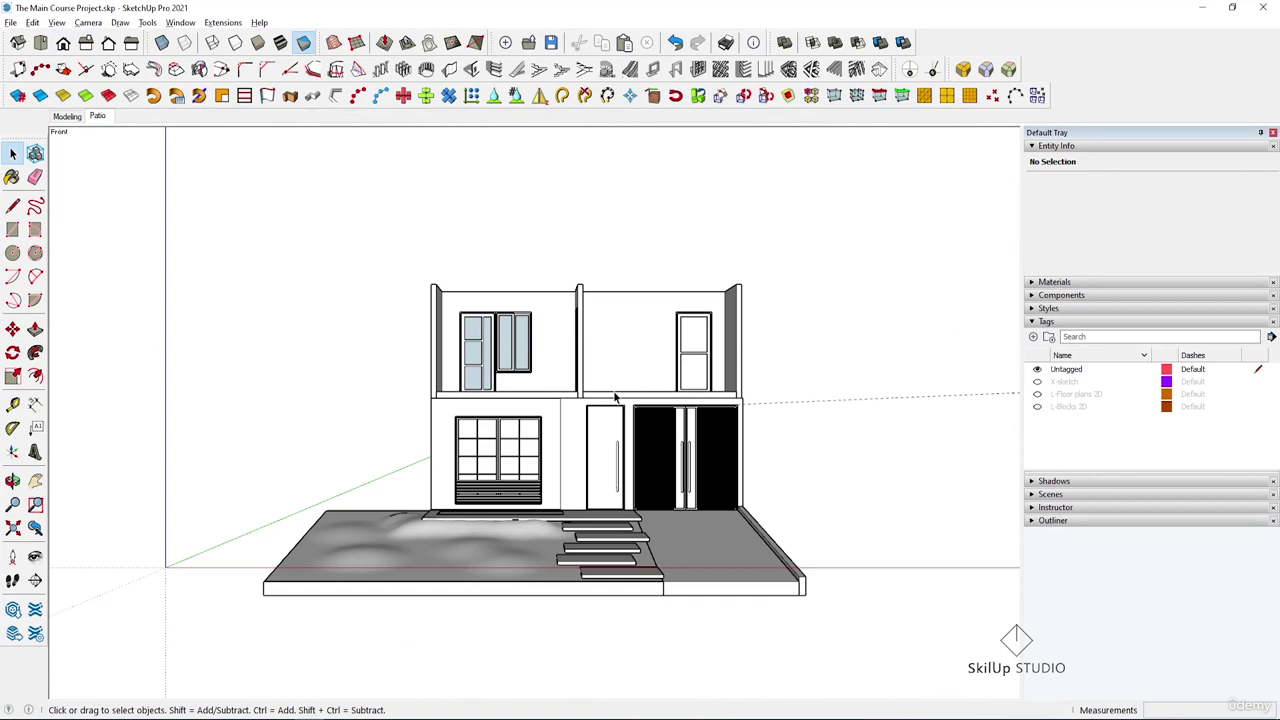
mouse_move(614, 397)
shift+middle_down()
mouse_move(508, 420)
mouse_move(533, 433)
mouse_move(633, 430)
mouse_move(567, 414)
mouse_move(610, 405)
shift+middle_up()
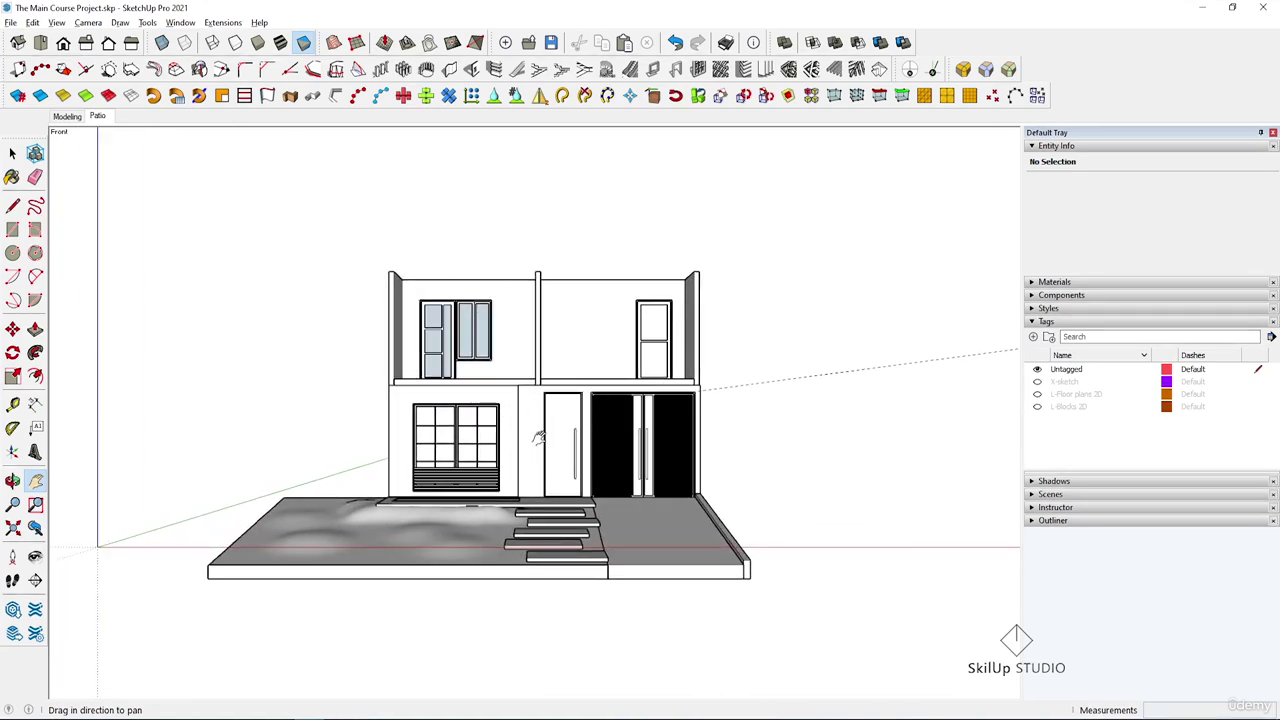
scroll(551, 414, up, 1)
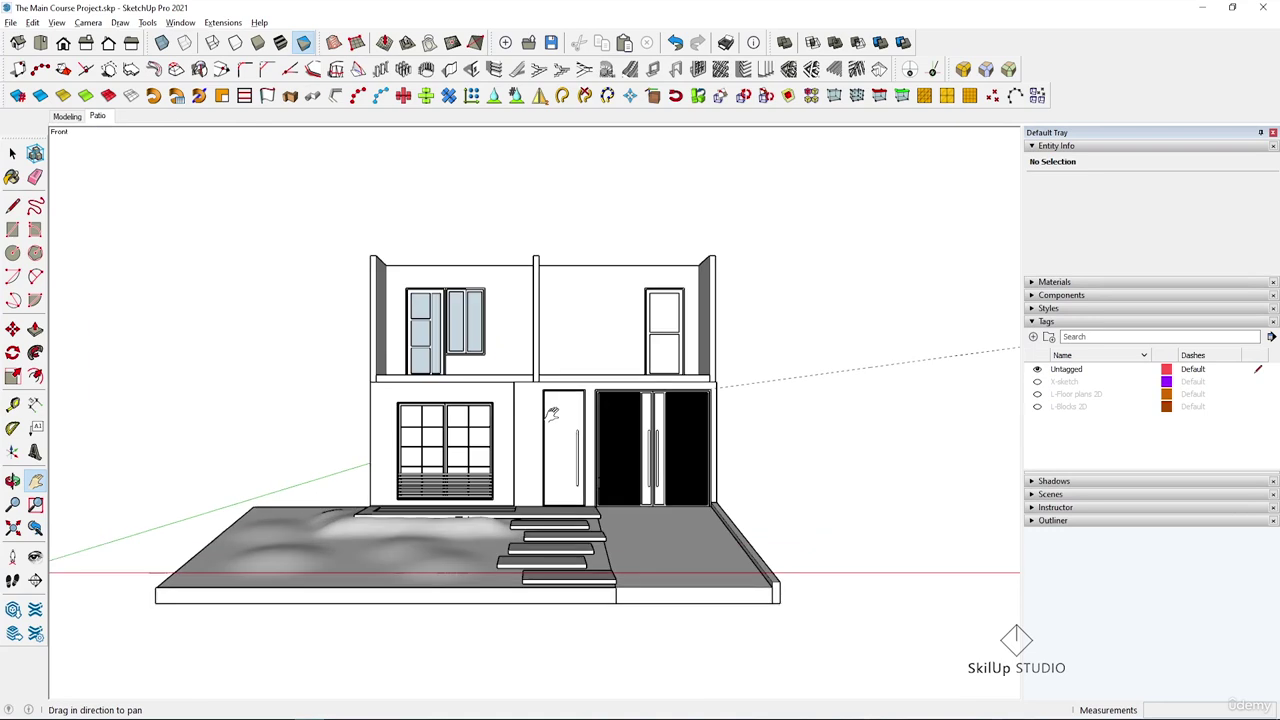
drag(517, 420, 527, 422)
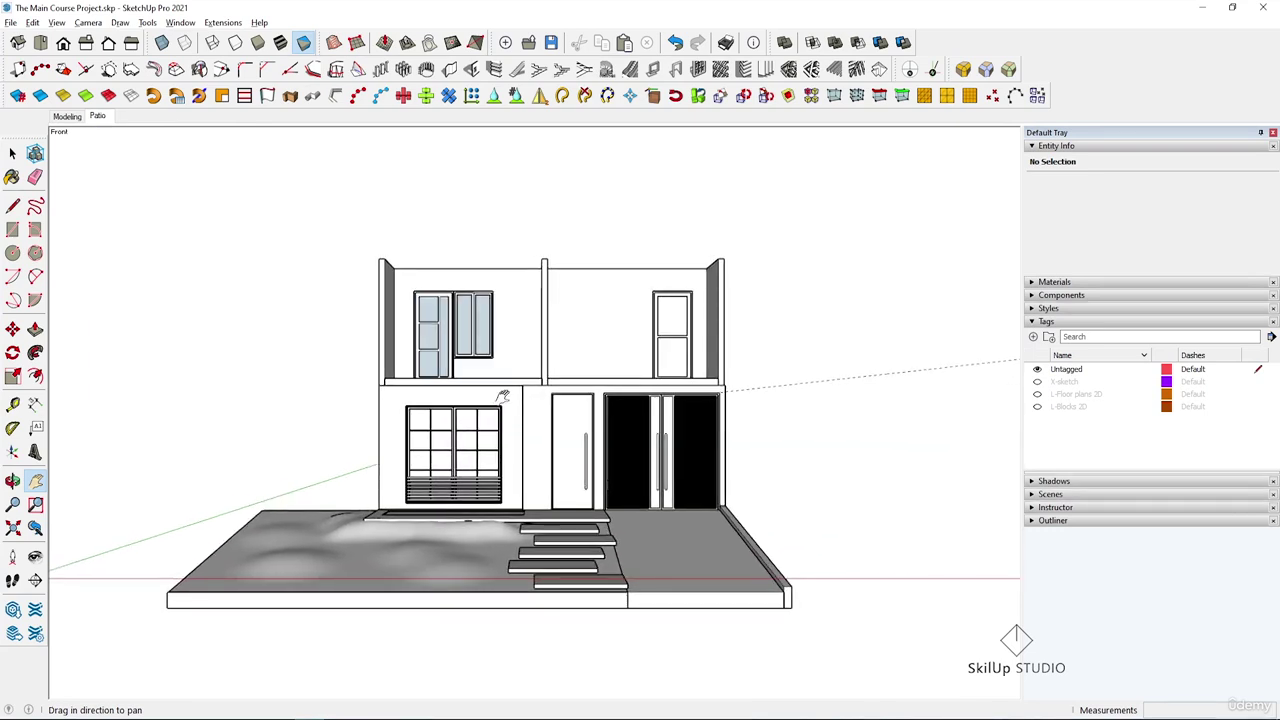
- Add a scene of the front view, saving the style changes as a new style, and rename the scene Front Elevation
right_click(100, 120)
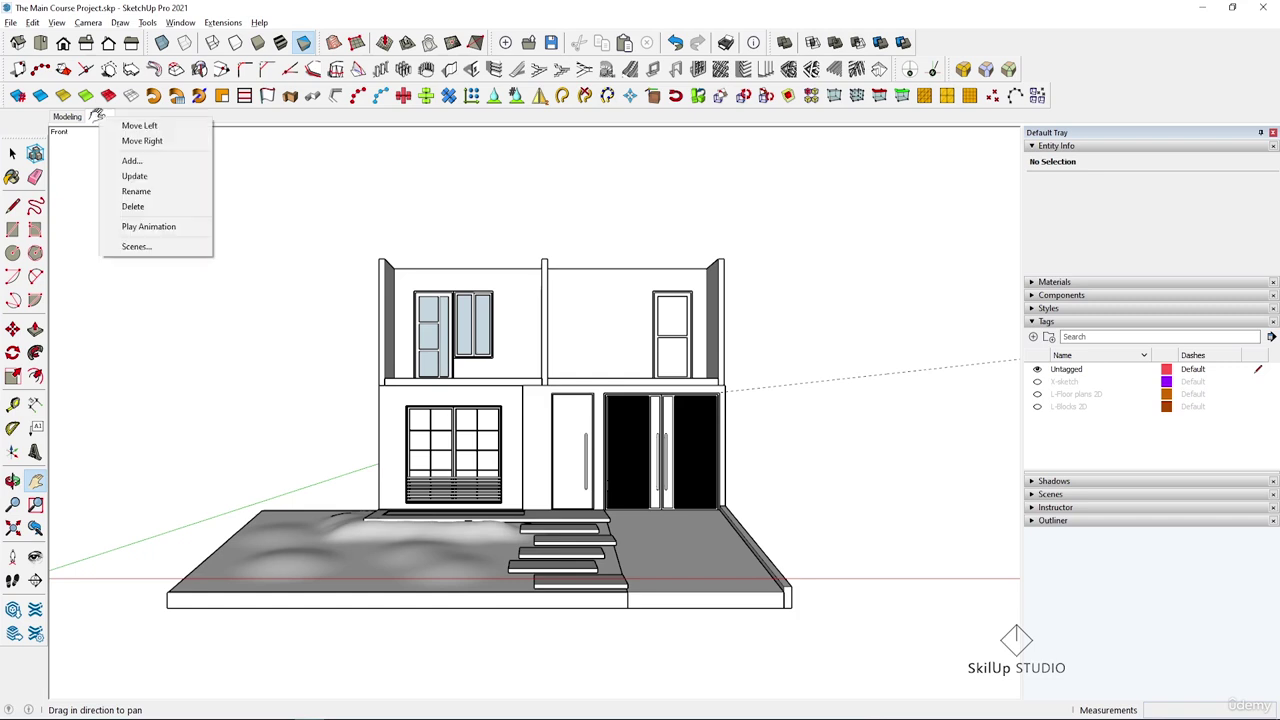
click(155, 162)
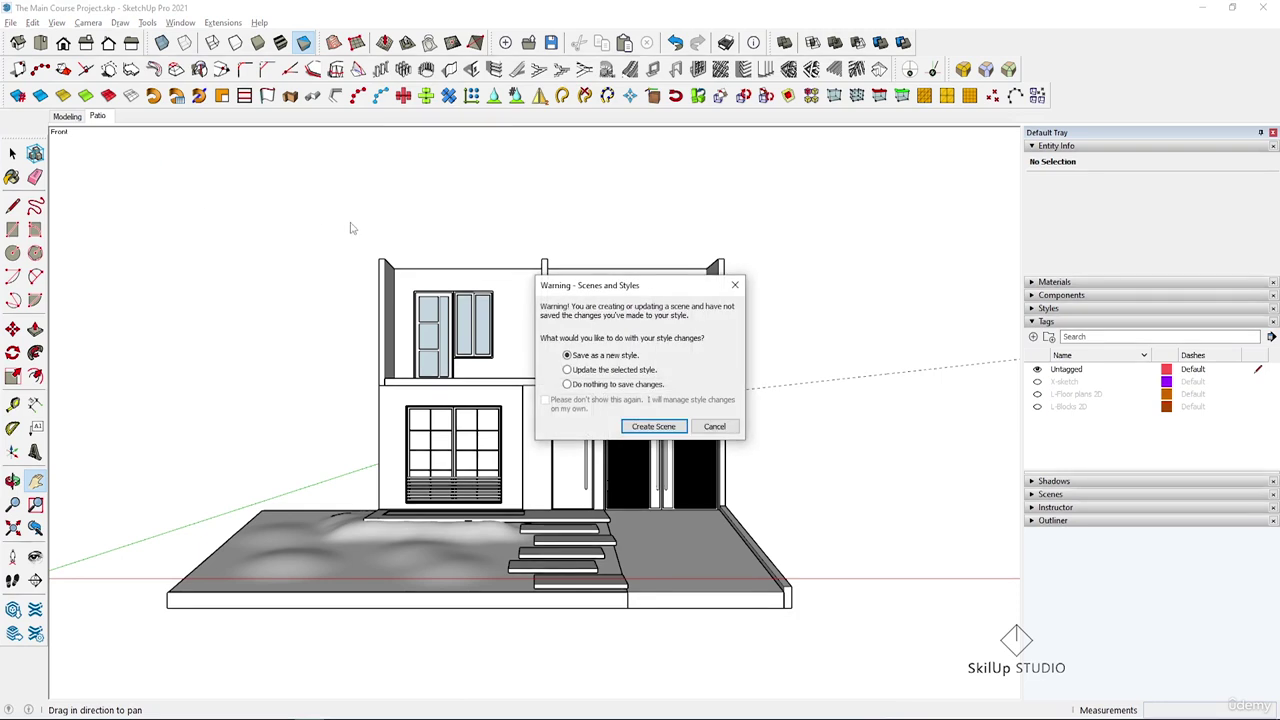
click(655, 426)
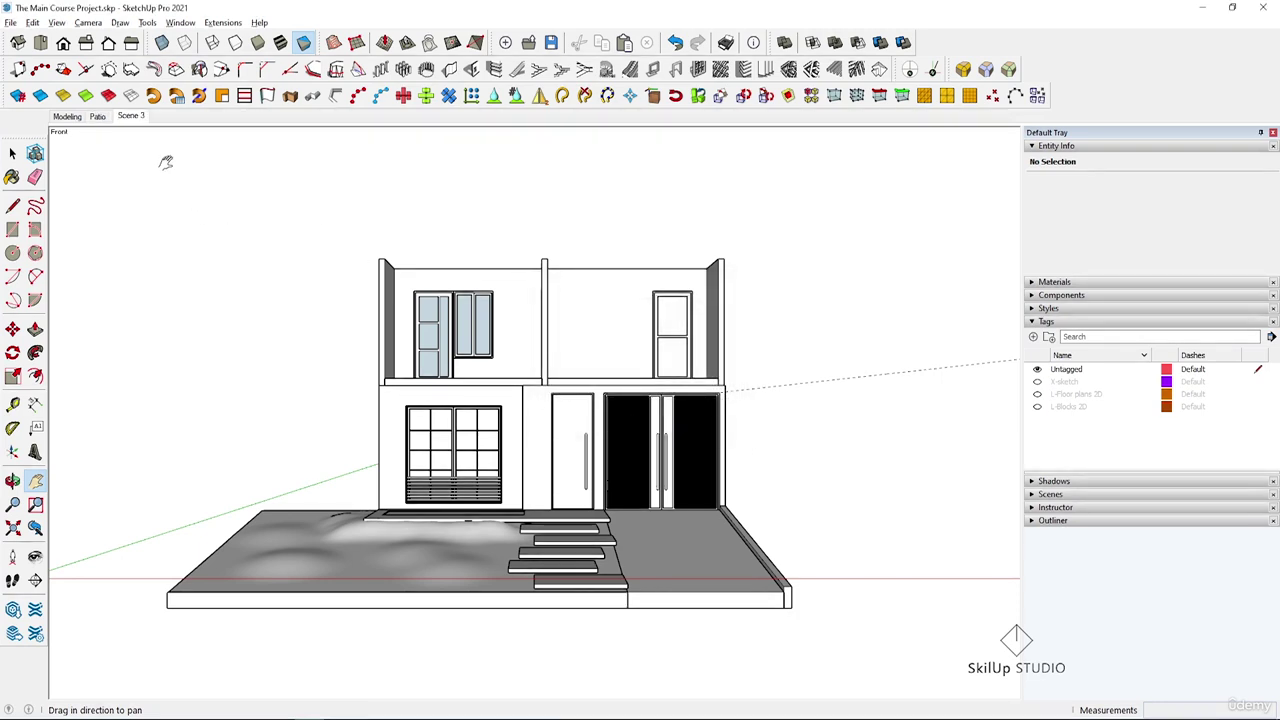
right_click(137, 116)
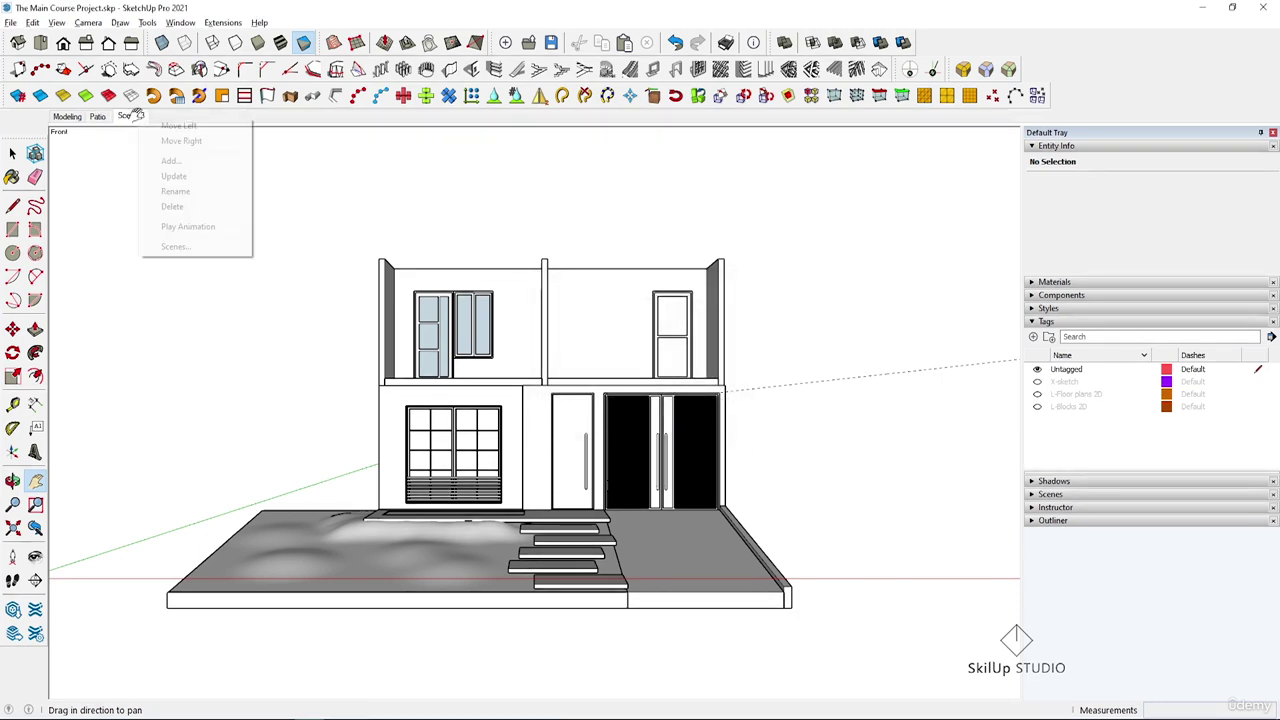
click(178, 191)
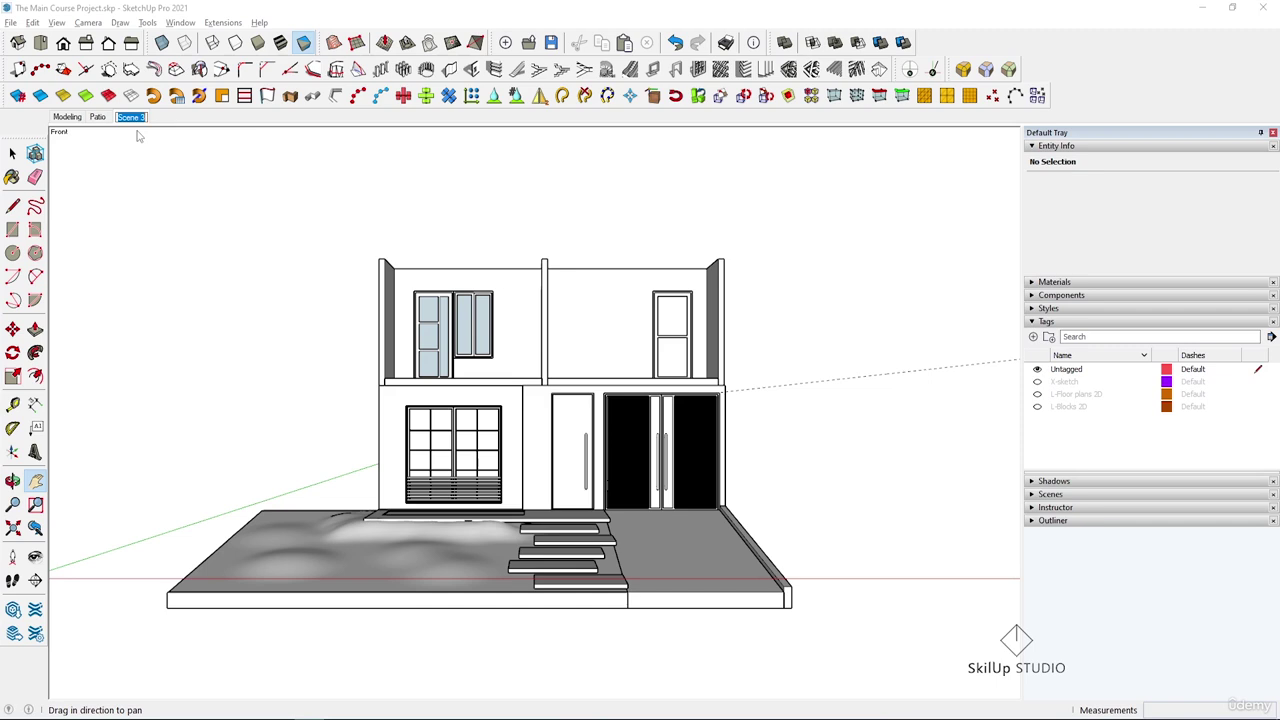
text(Front Elevation)
key(Return)
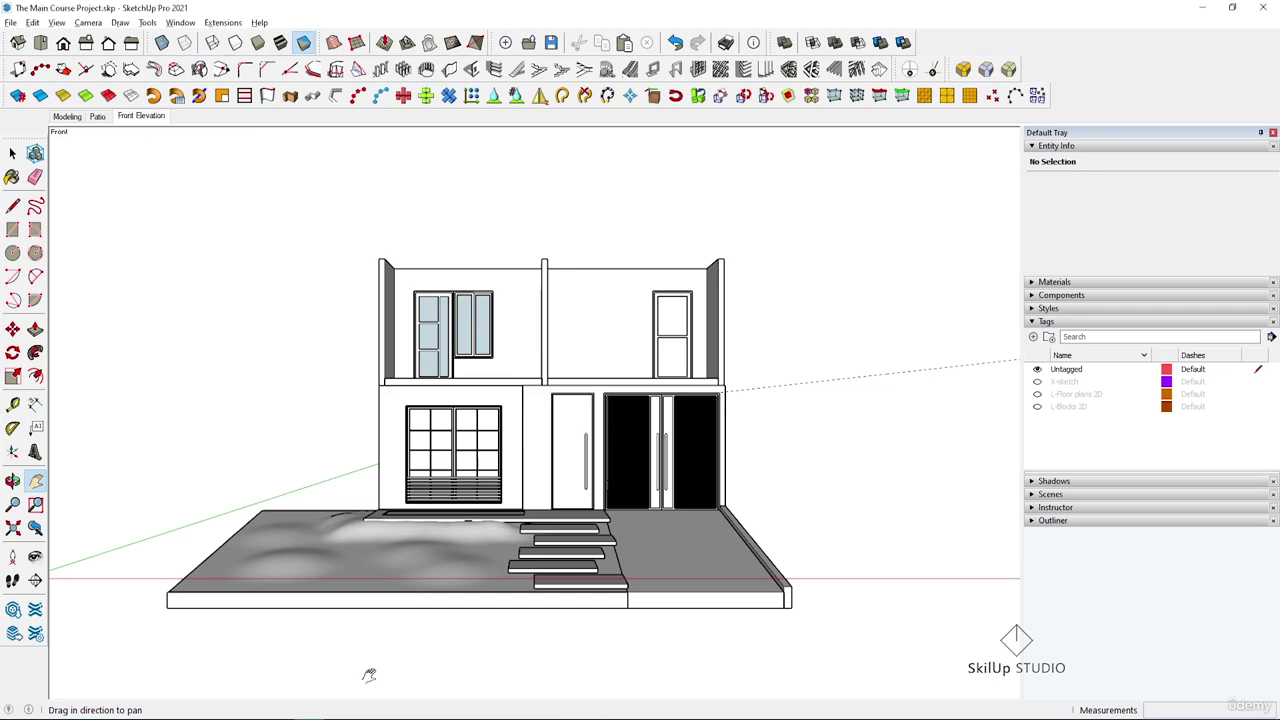